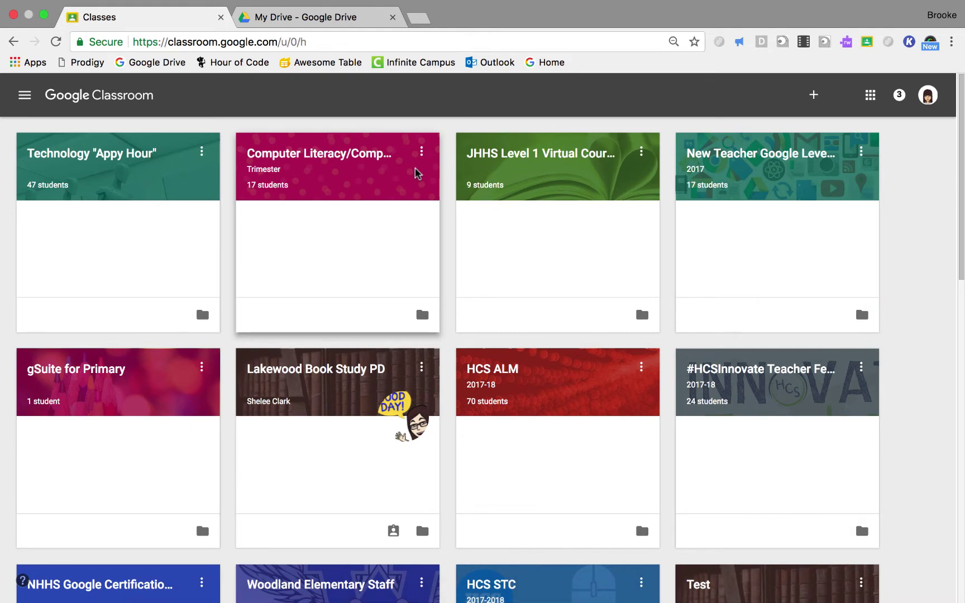
# After a quick look at Drive, drag JHHS Level 1 Virtual Course to the first class position
pyautogui.click(322, 14)
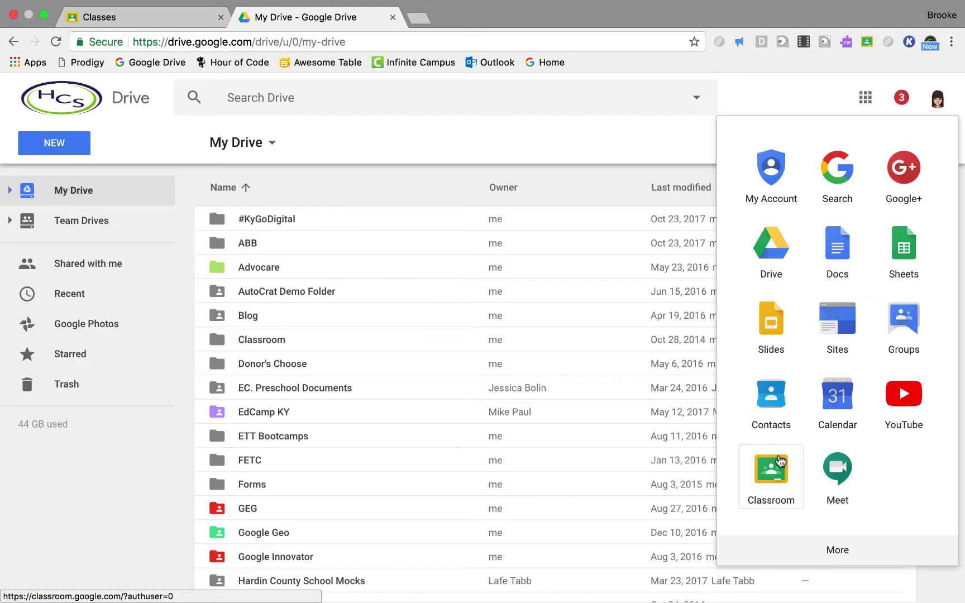
pyautogui.click(161, 25)
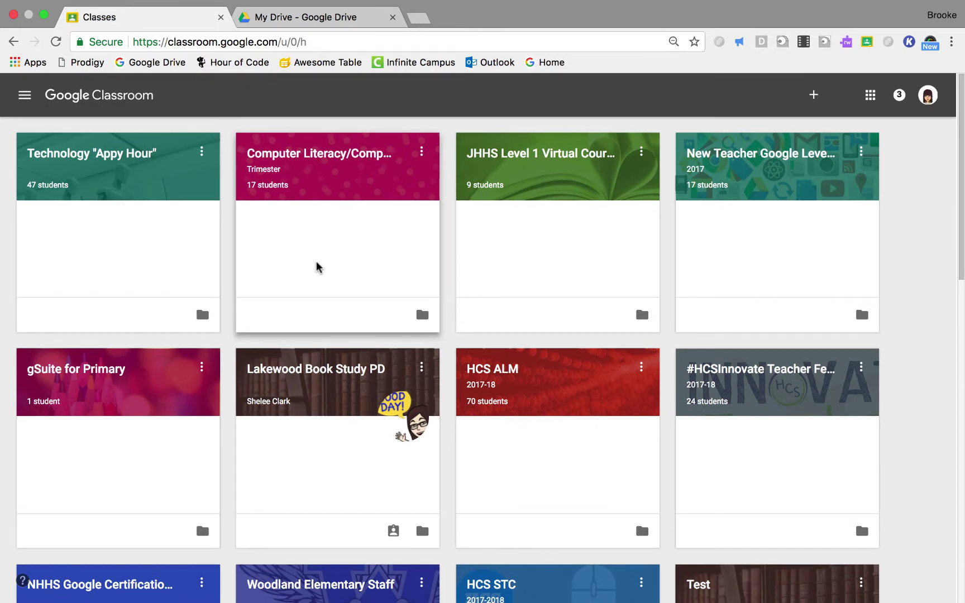
pyautogui.scroll(-15, 317, 267)
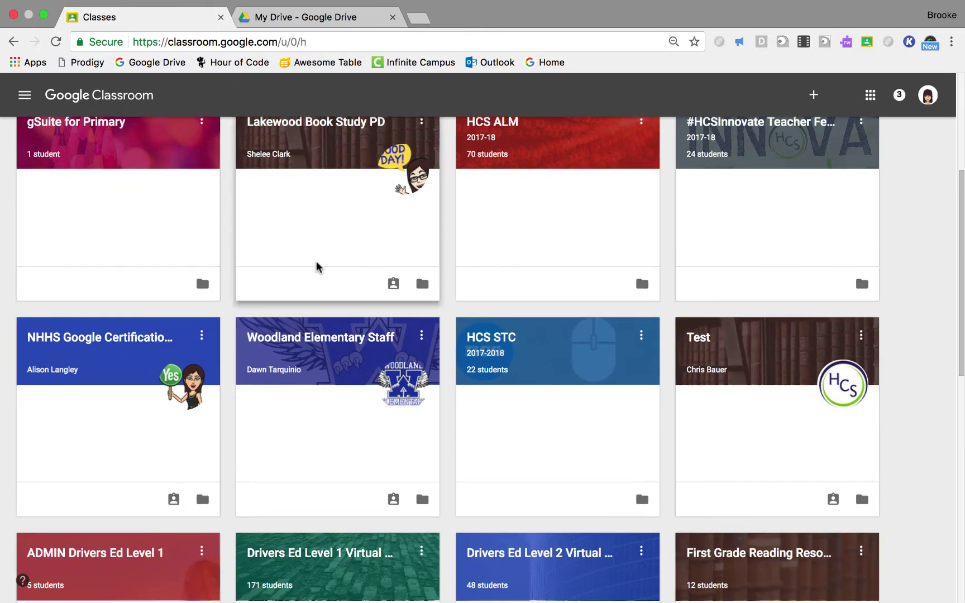
pyautogui.scroll(15, 317, 267)
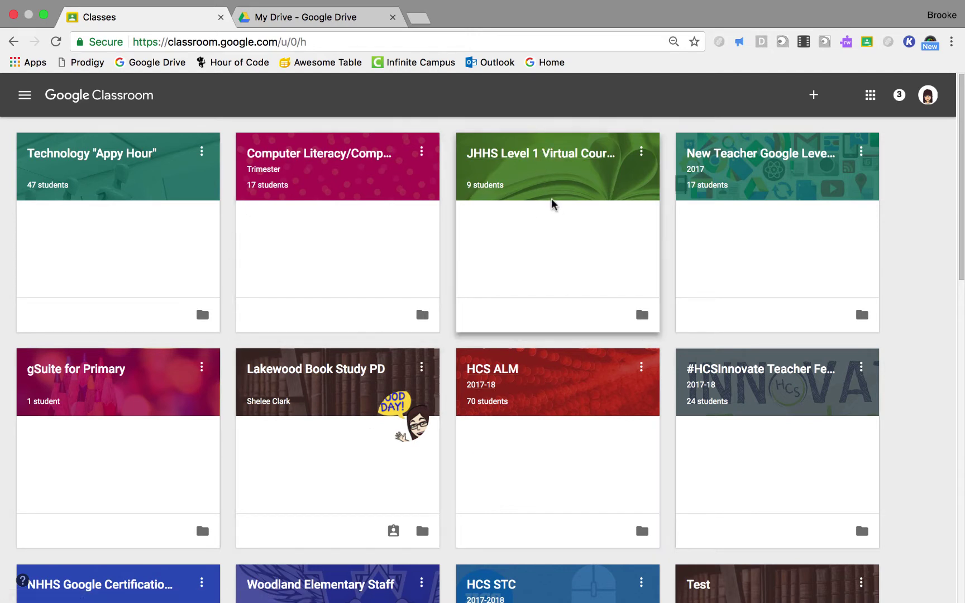
pyautogui.moveTo(552, 203); pyautogui.dragTo(270, 200)
pyautogui.moveTo(173, 186); pyautogui.dragTo(426, 184)
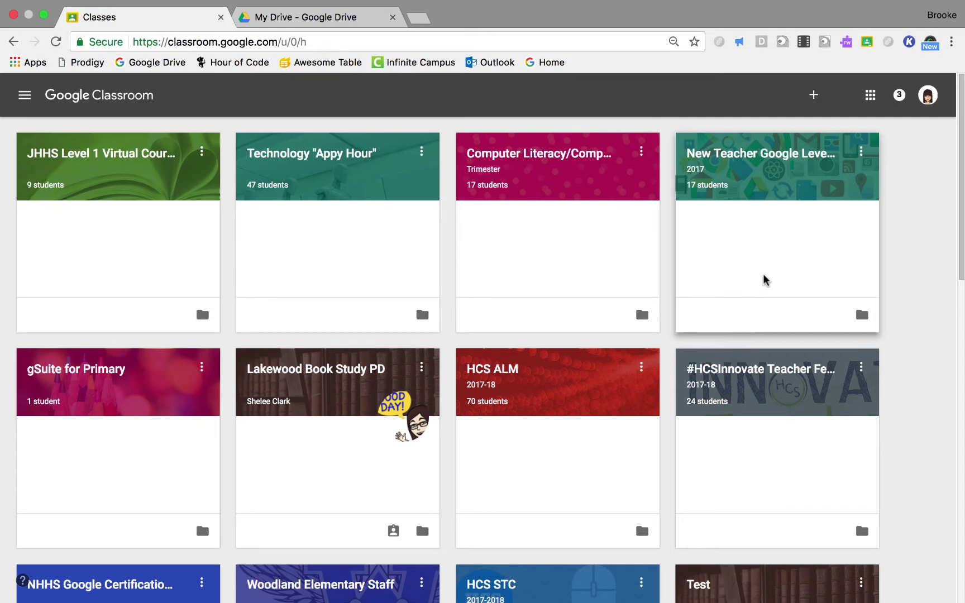
# Create the class 'KyGoDigital LIVE Sample', leaving Section and Subject empty
pyautogui.click(815, 97)
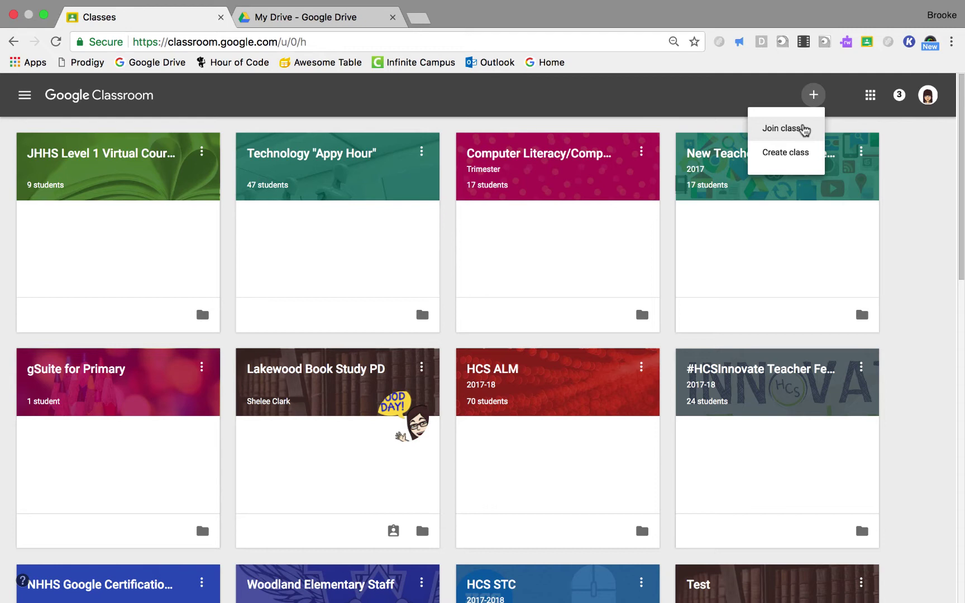
pyautogui.click(808, 162)
pyautogui.write('K')
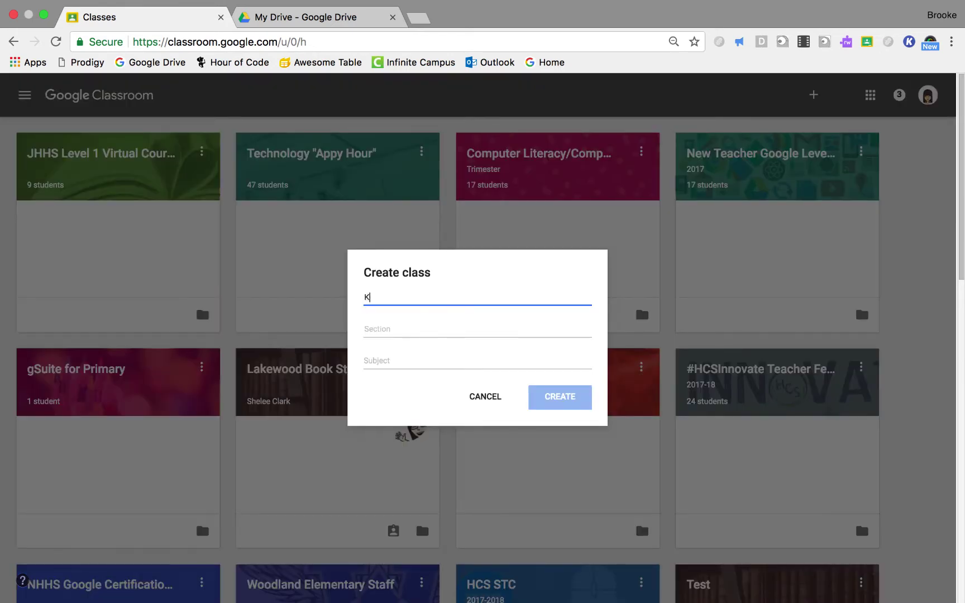
pyautogui.write('yGoDigital')
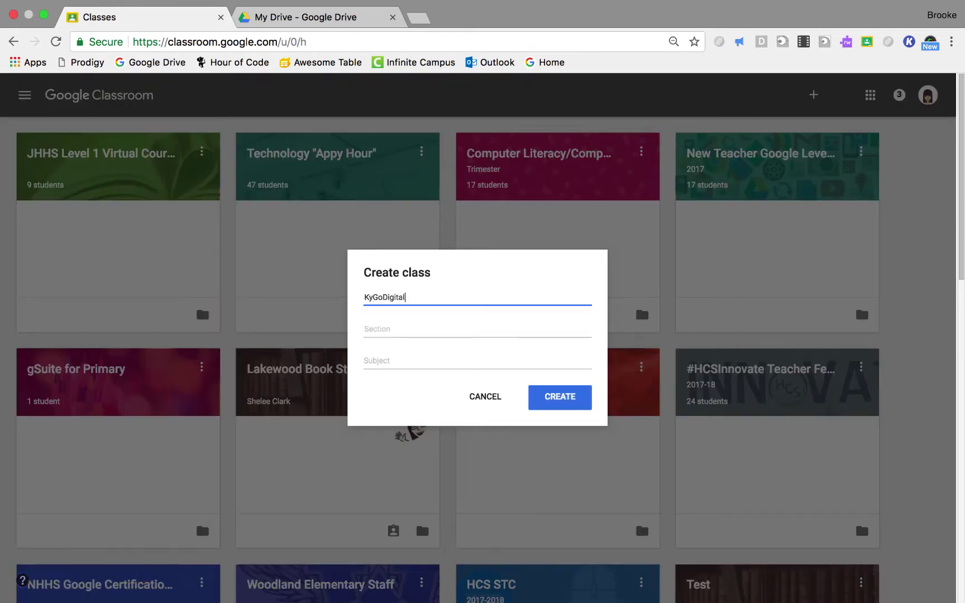
pyautogui.write(' LIVE Sample')
pyautogui.click(513, 330)
pyautogui.click(498, 367)
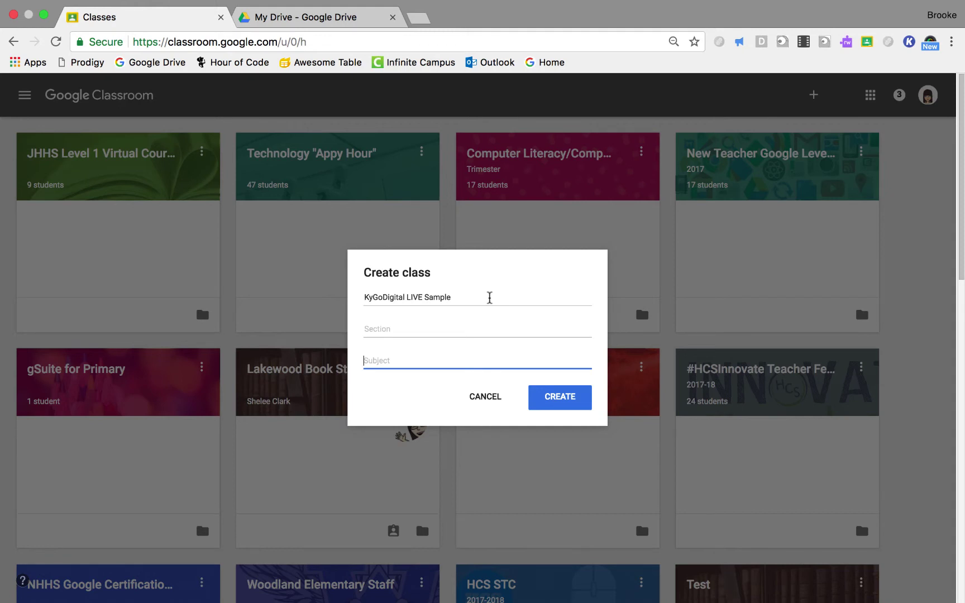
pyautogui.click(560, 403)
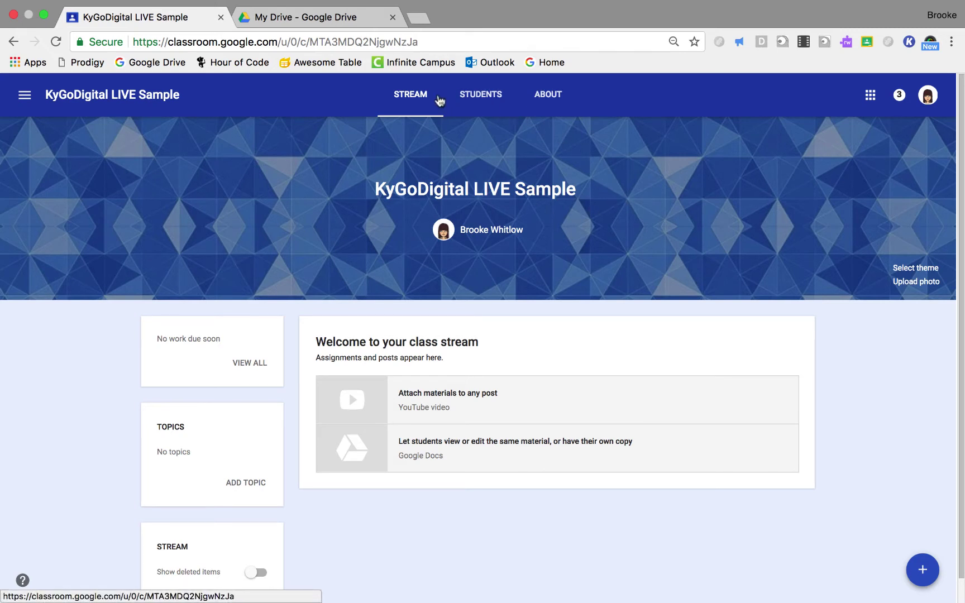
pyautogui.click(416, 109)
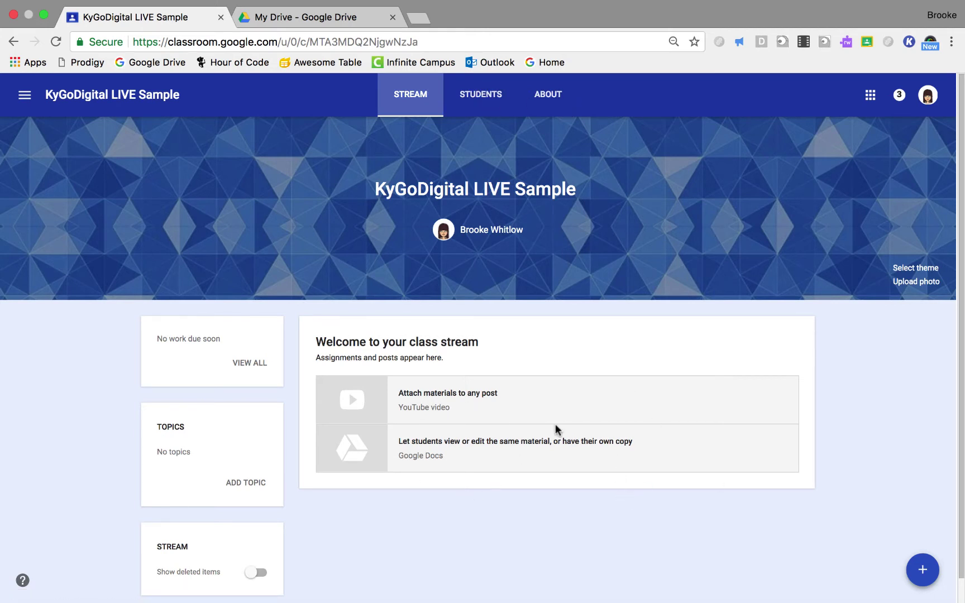
pyautogui.scroll(-2, 591, 433)
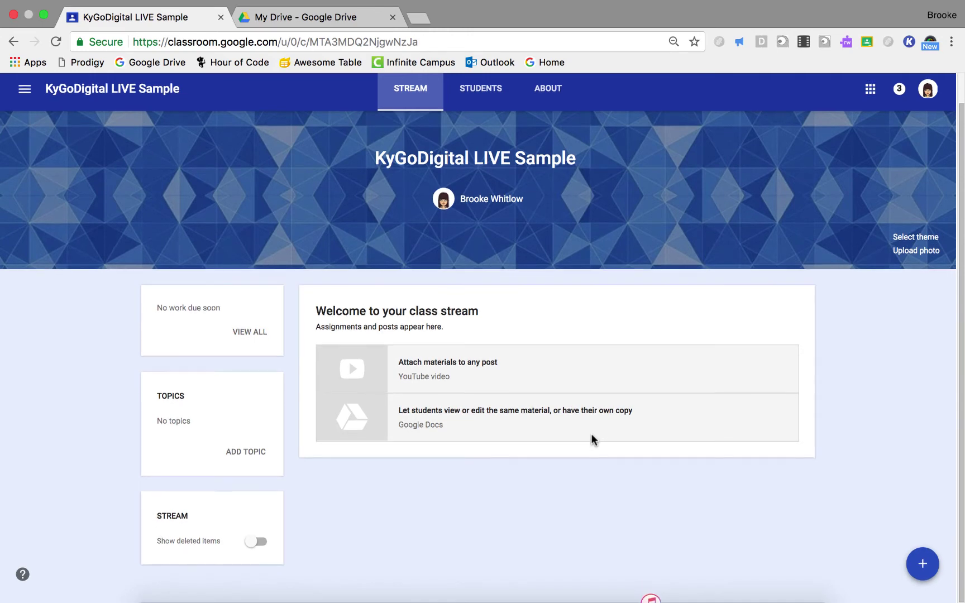
pyautogui.scroll(2, 592, 434)
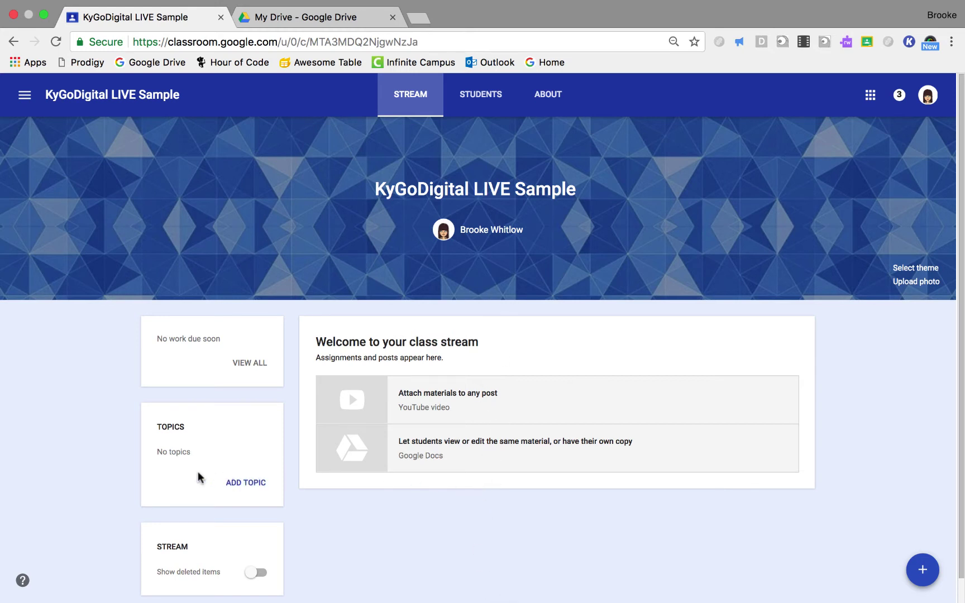
pyautogui.scroll(-1, 199, 478)
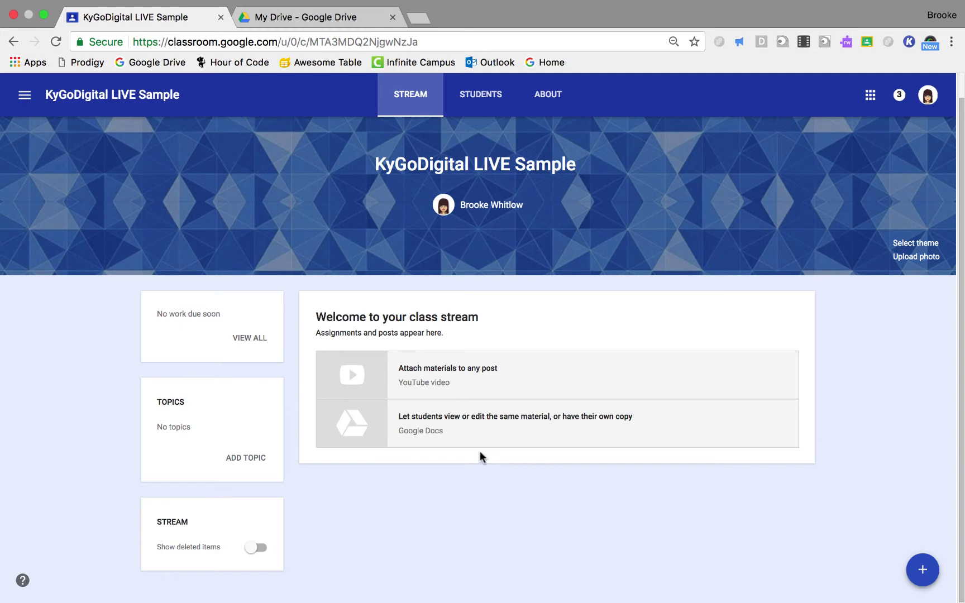
# Apply the purple night-sky flashlight image as the class theme, then go to Students
pyautogui.click(904, 257)
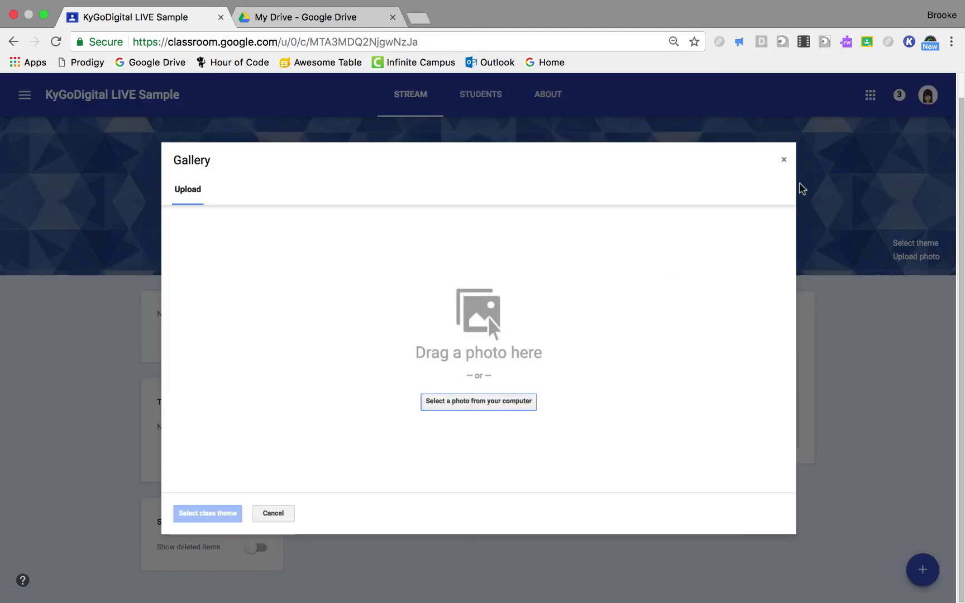
pyautogui.click(783, 161)
pyautogui.click(921, 243)
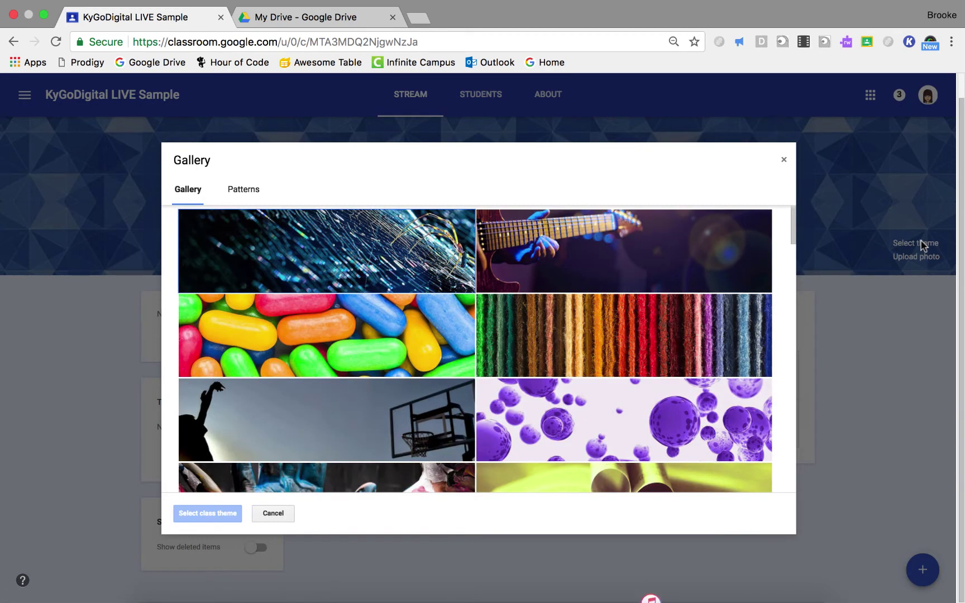
pyautogui.scroll(-15, 612, 396)
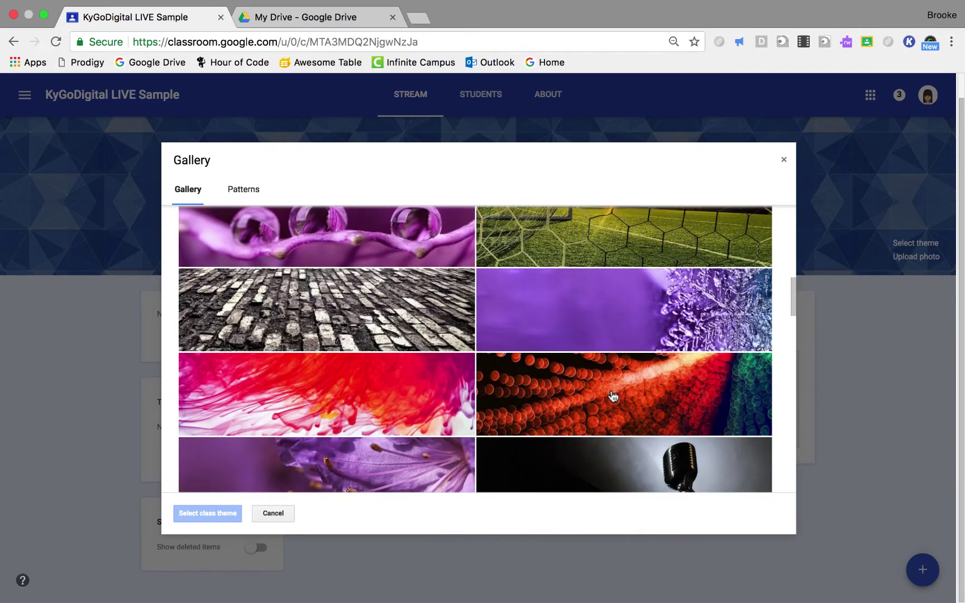
pyautogui.click(613, 396)
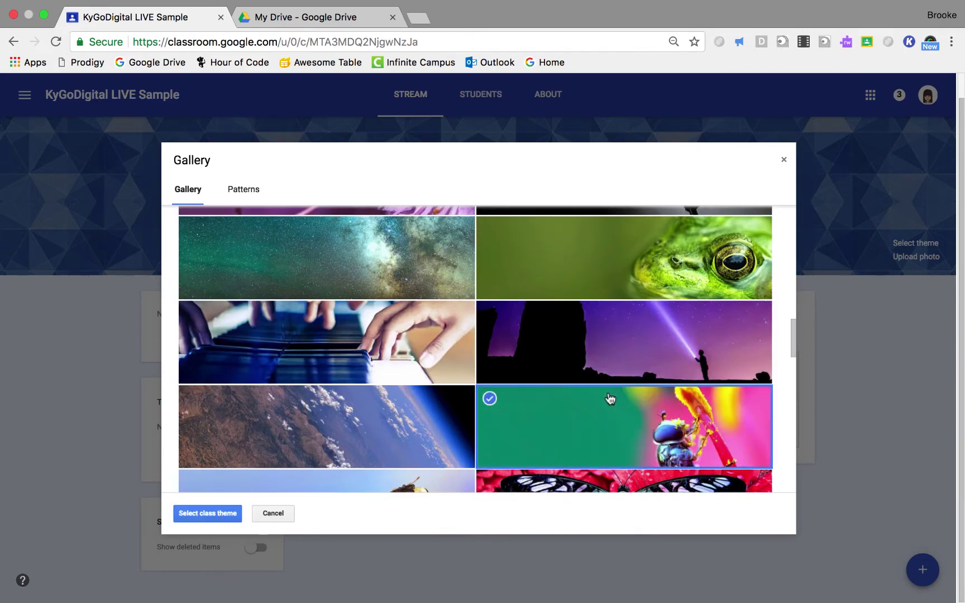
pyautogui.click(614, 345)
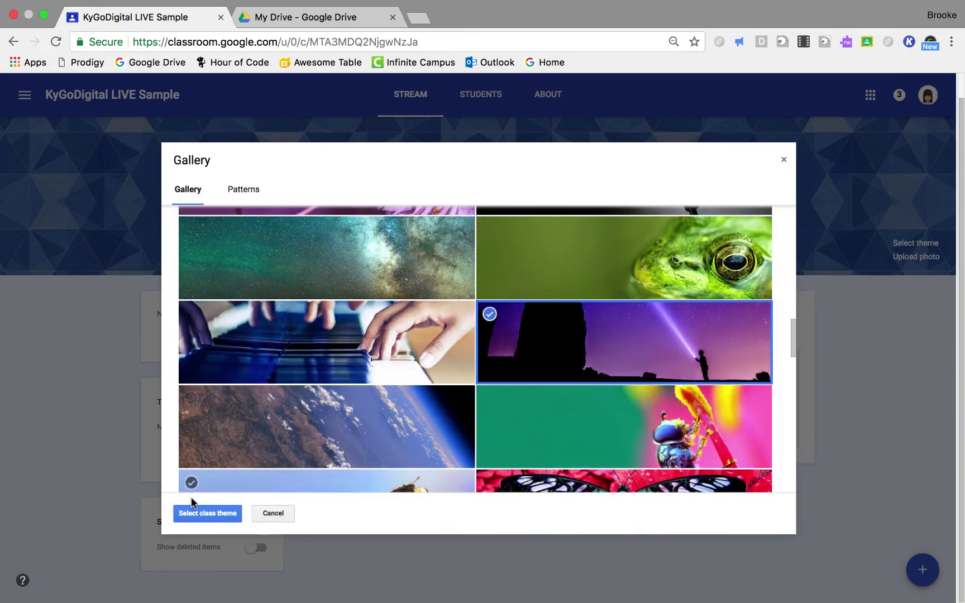
pyautogui.click(194, 514)
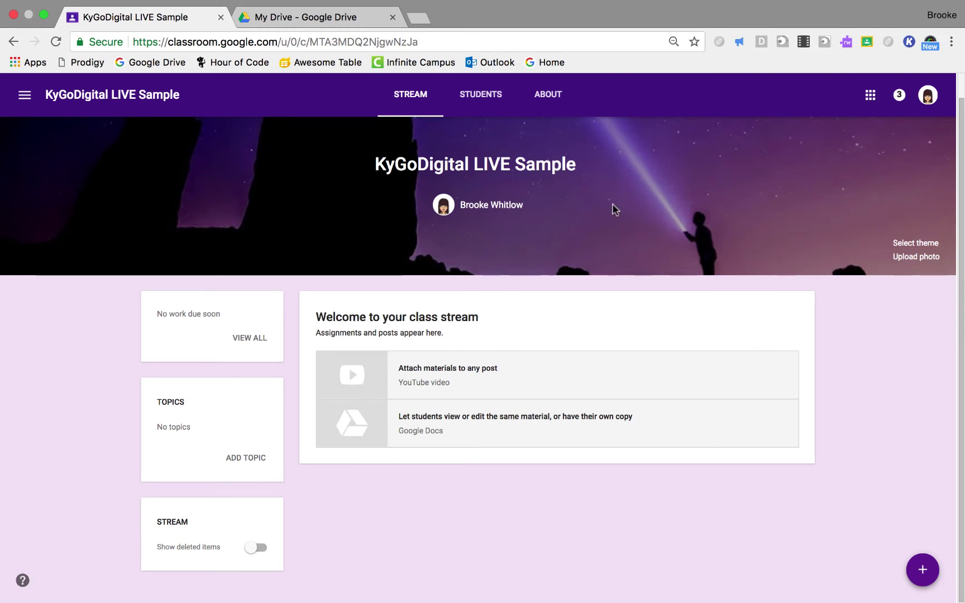
pyautogui.click(495, 106)
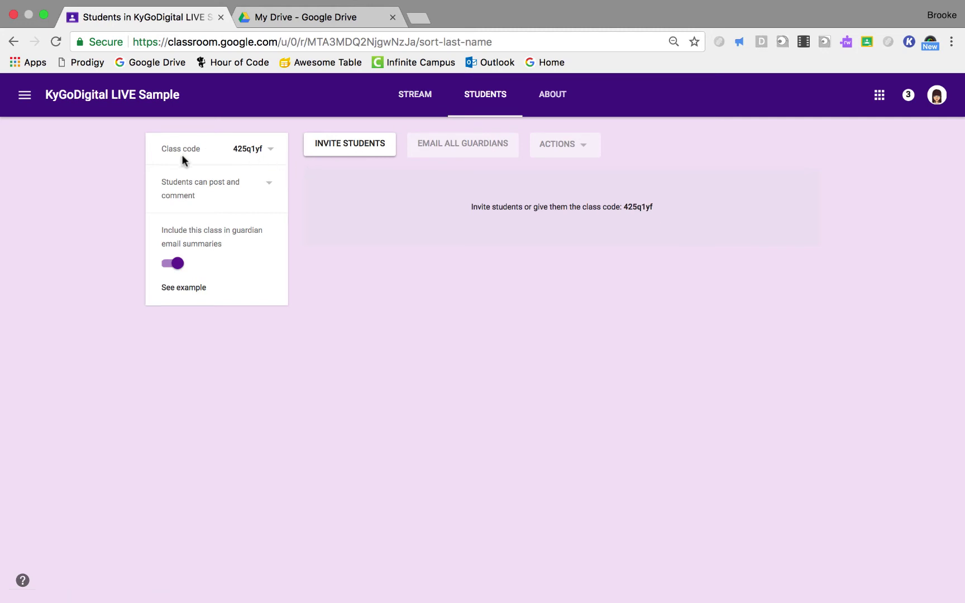
# Search for a student by email and select them, then cancel the invitation without adding anyone
pyautogui.click(340, 159)
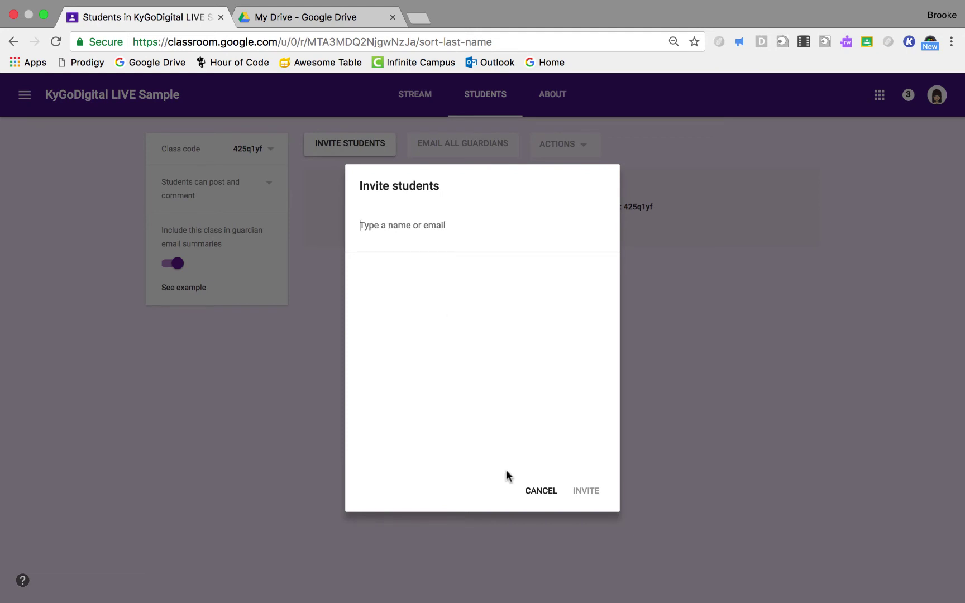
pyautogui.write('ali')
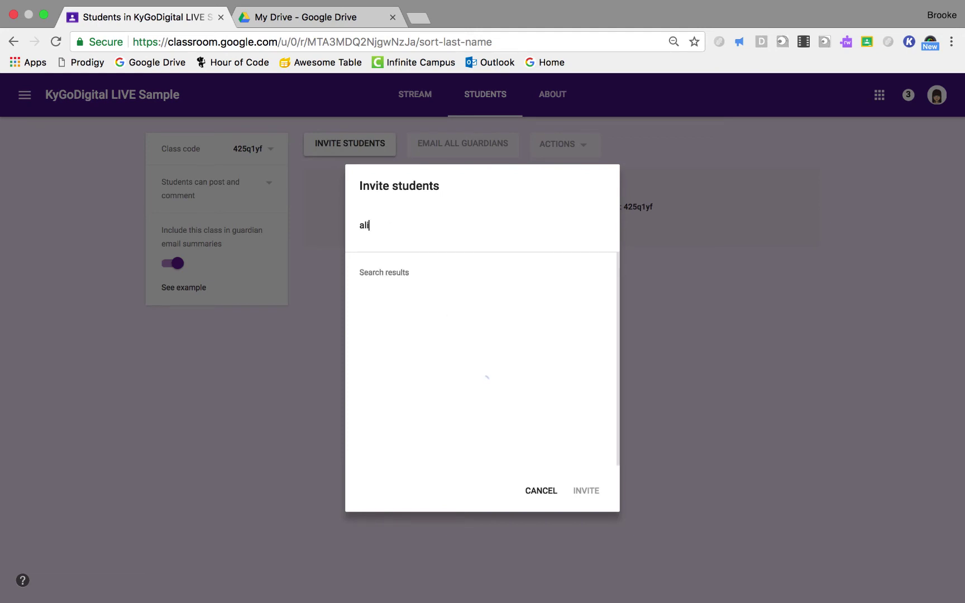
pyautogui.write('son.lan')
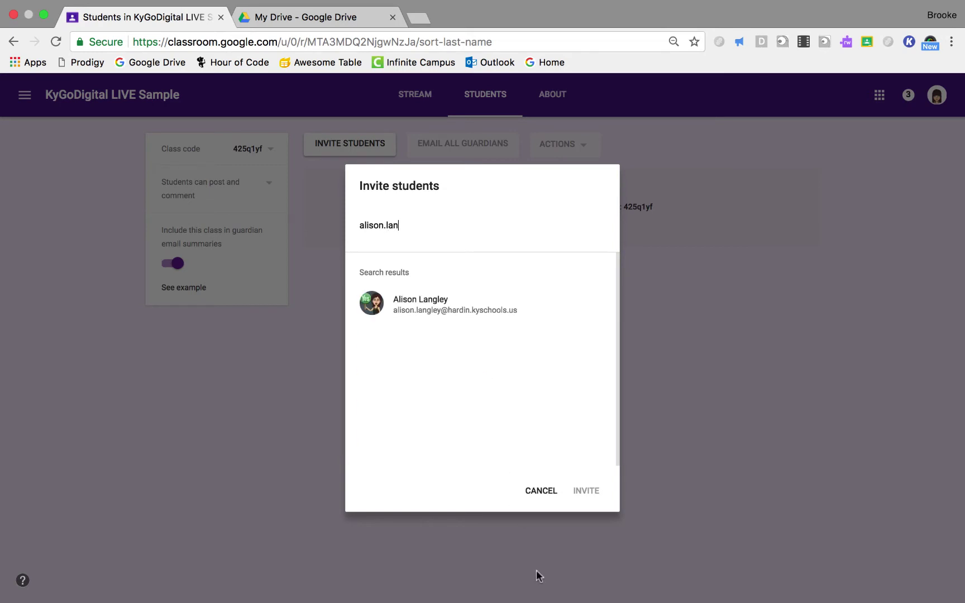
pyautogui.click(476, 312)
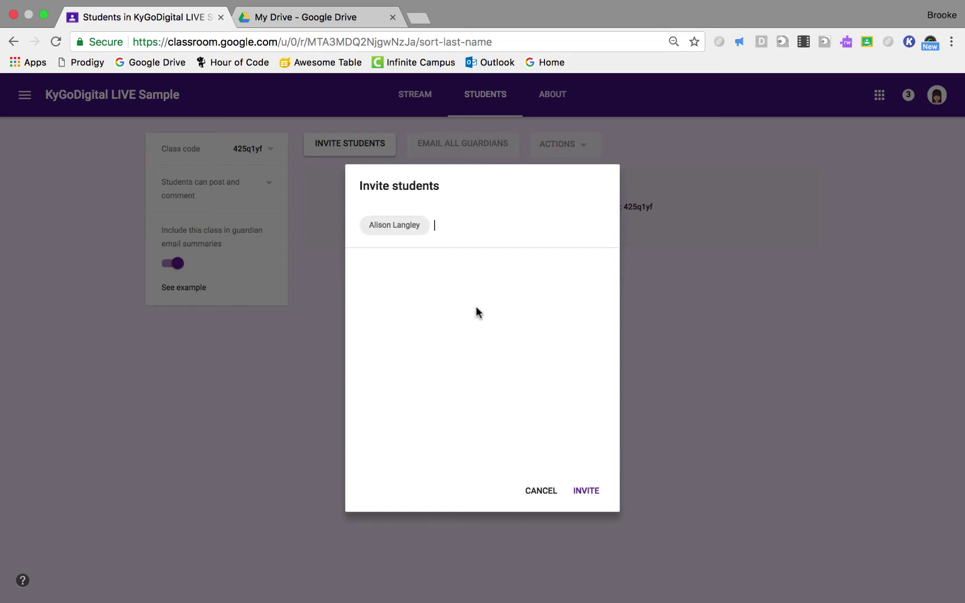
pyautogui.click(547, 494)
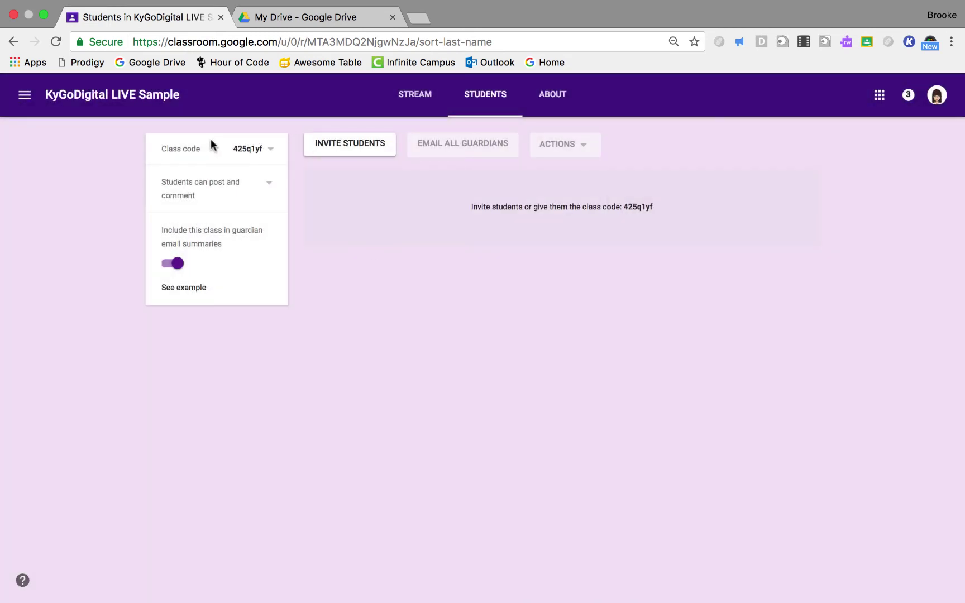
pyautogui.click(271, 149)
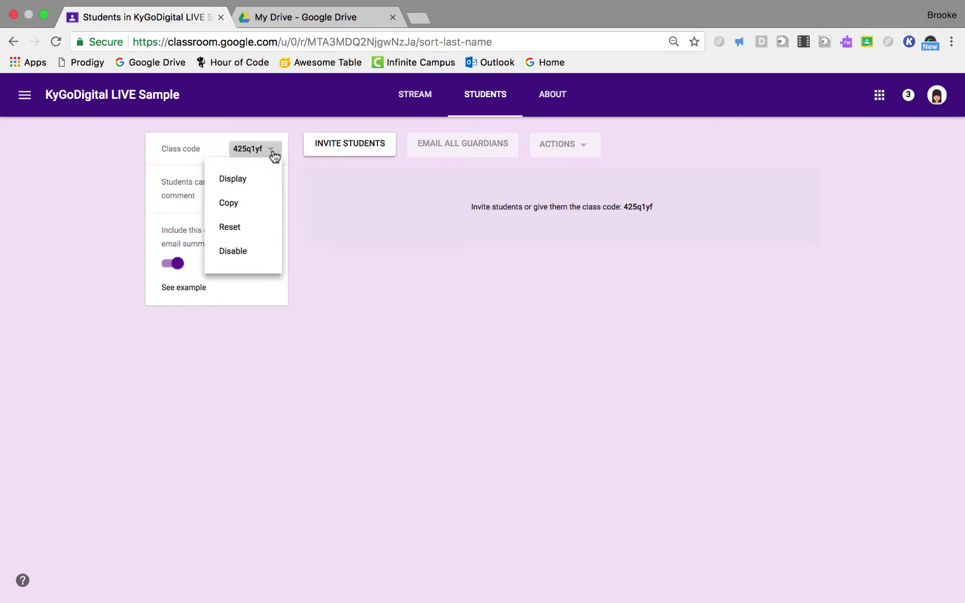
pyautogui.click(264, 179)
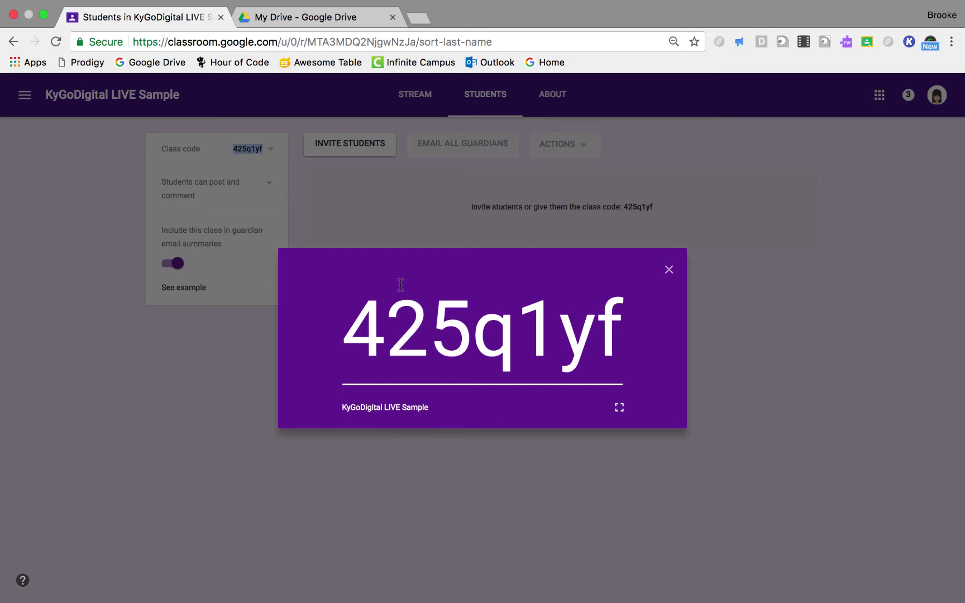
pyautogui.doubleClick(431, 319)
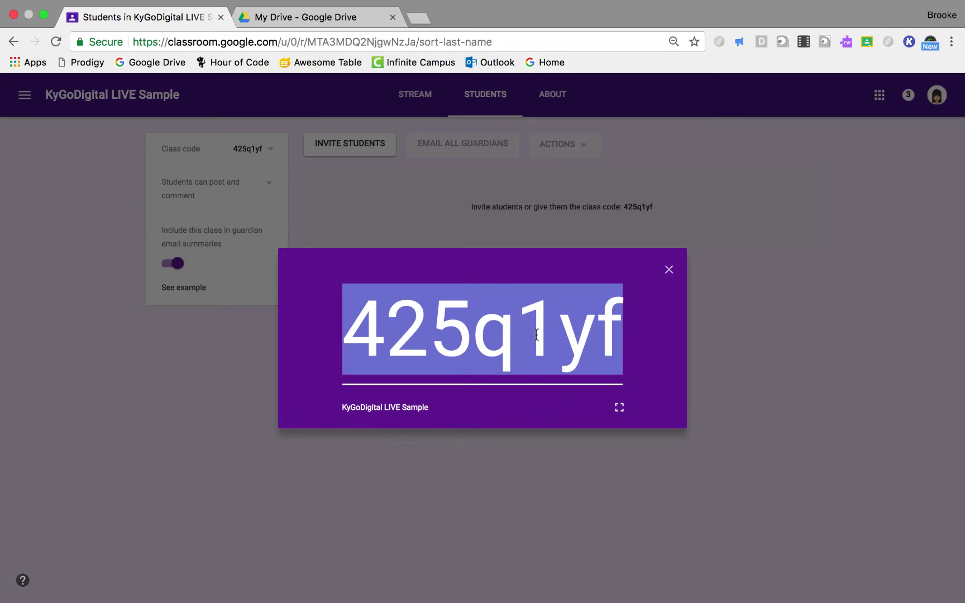
pyautogui.click(669, 271)
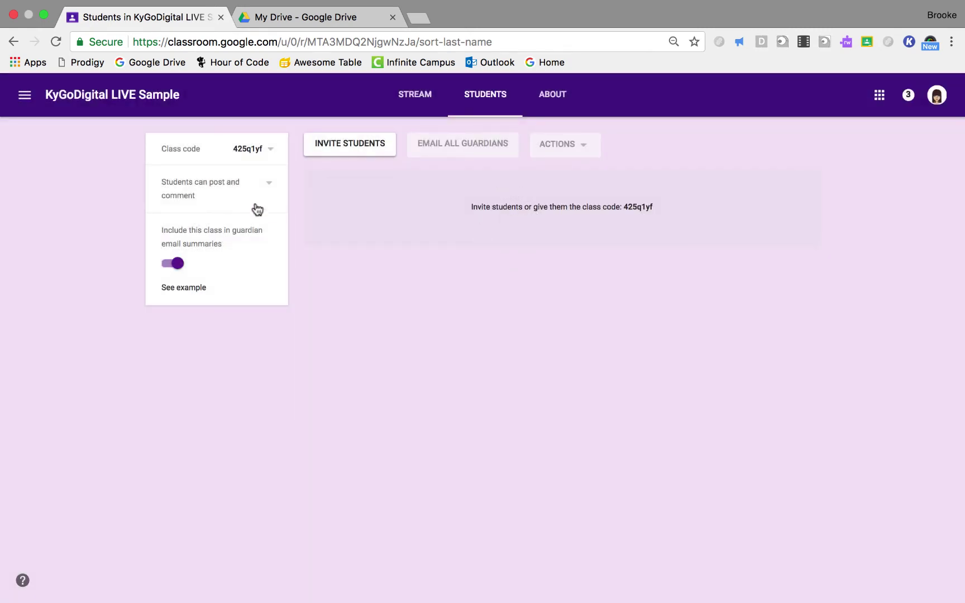
# Leave 'Students can post and comment' unchanged and switch to the class's About page
pyautogui.click(274, 183)
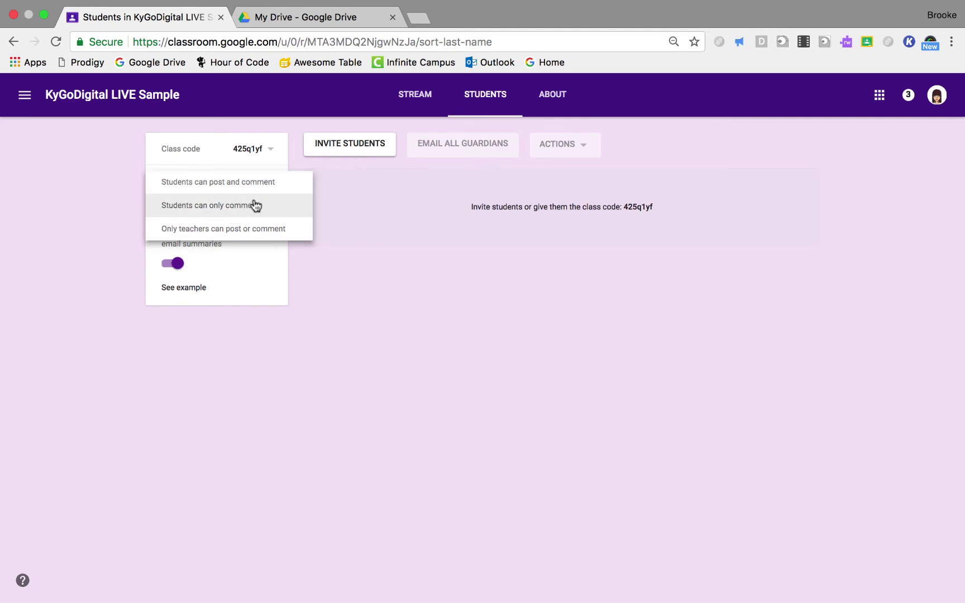
pyautogui.click(512, 339)
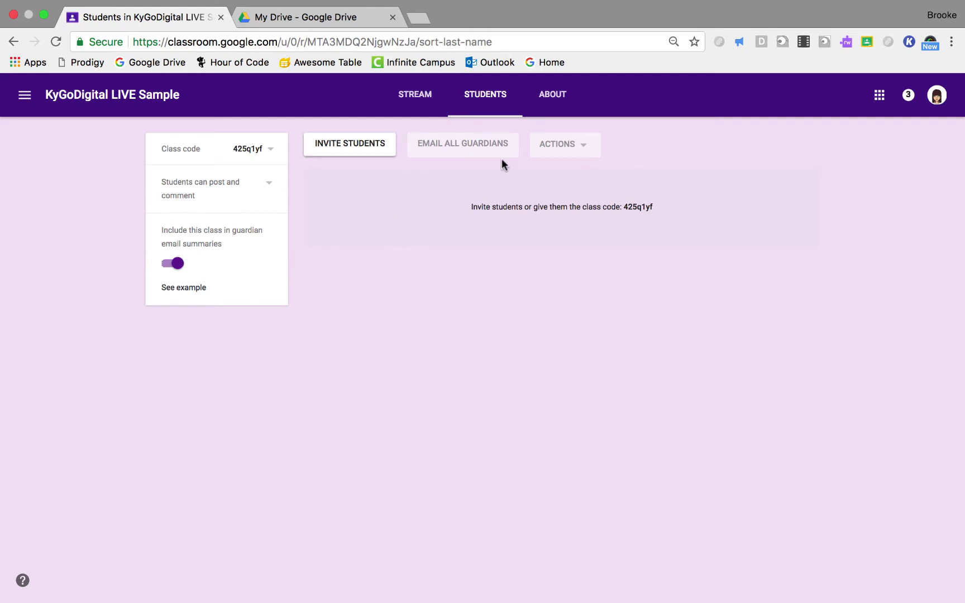
pyautogui.click(547, 111)
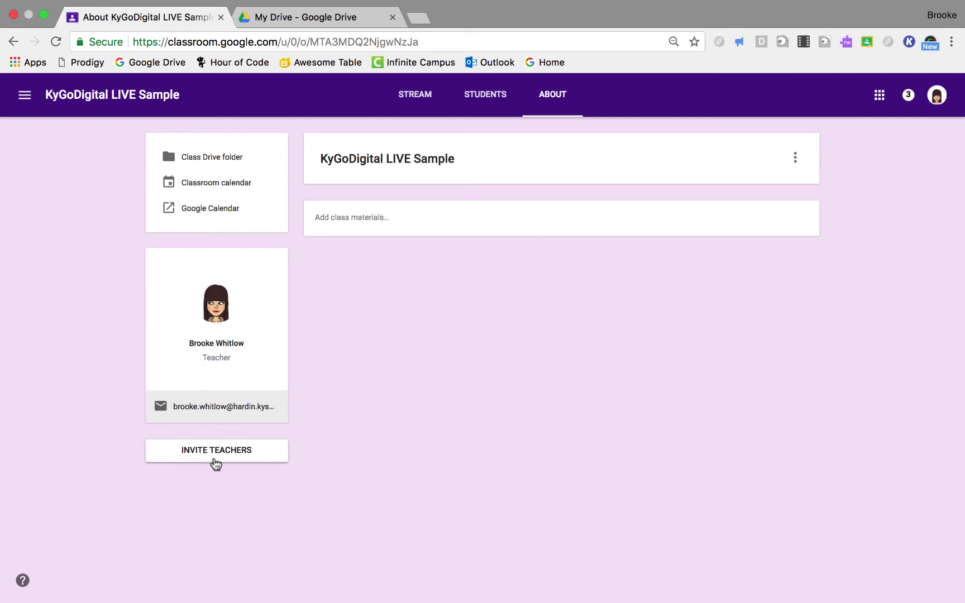
pyautogui.click(272, 456)
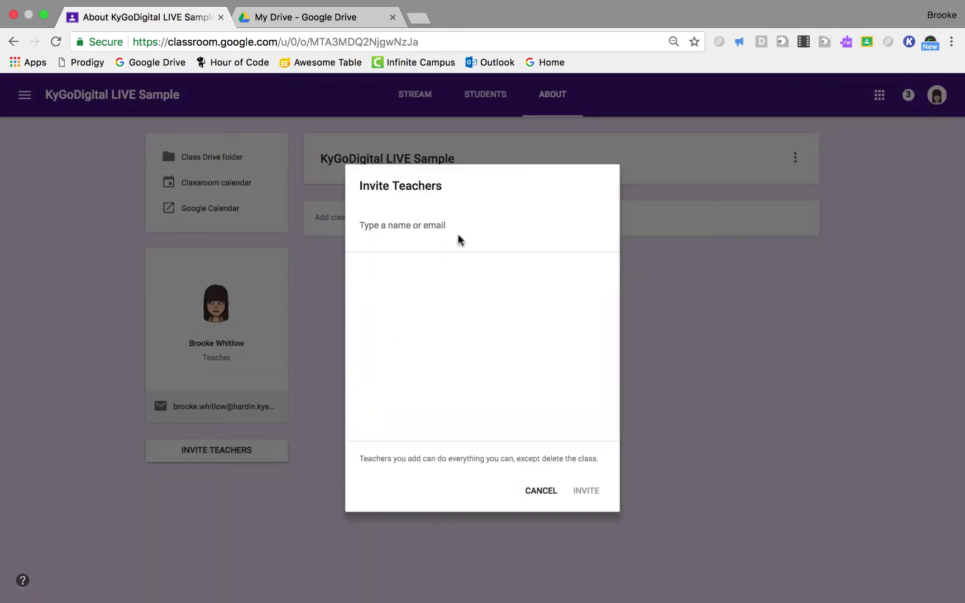
pyautogui.click(547, 497)
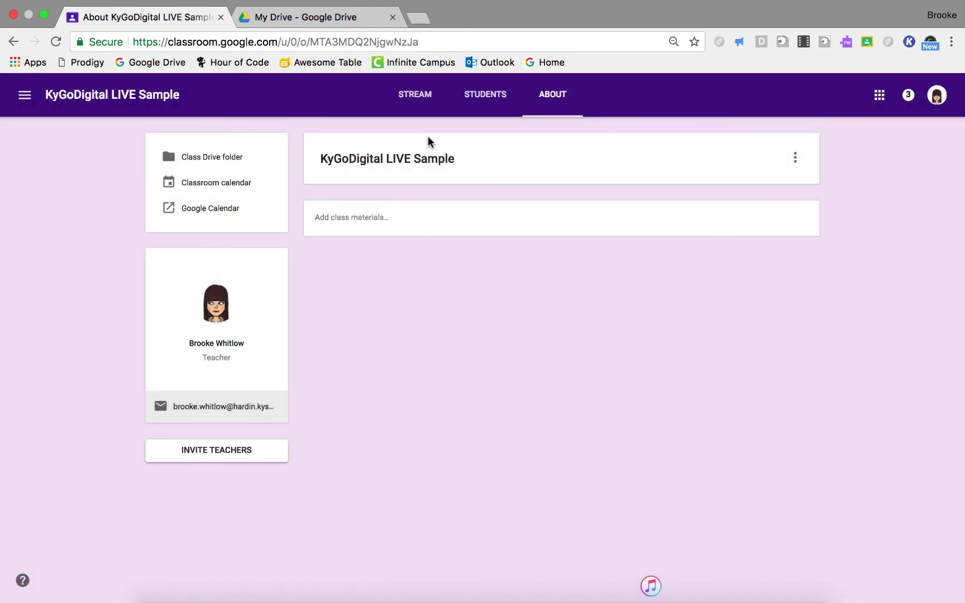
# Return to the class Stream and expand the purple + button's post options
pyautogui.click(424, 96)
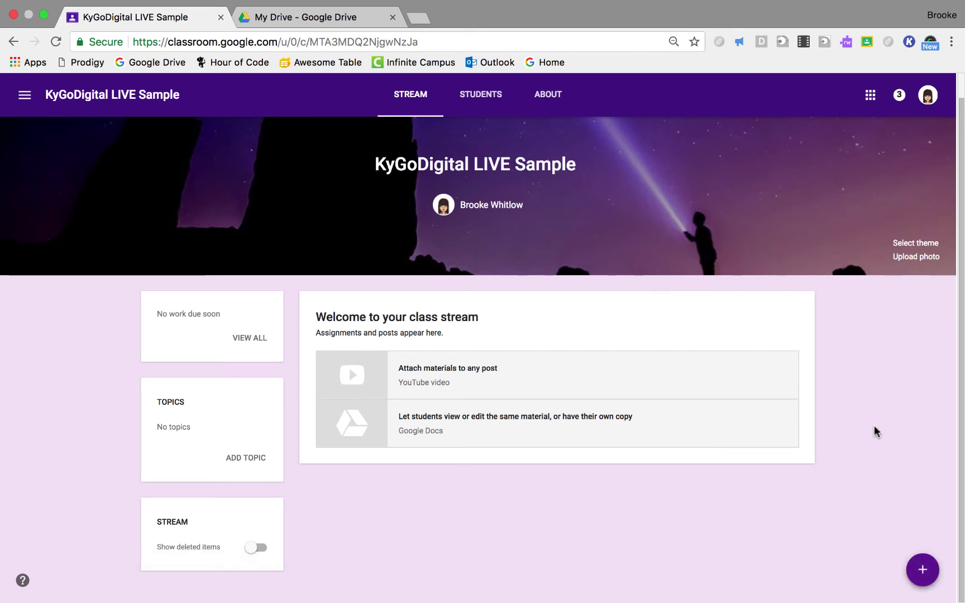
pyautogui.moveTo(923, 570)
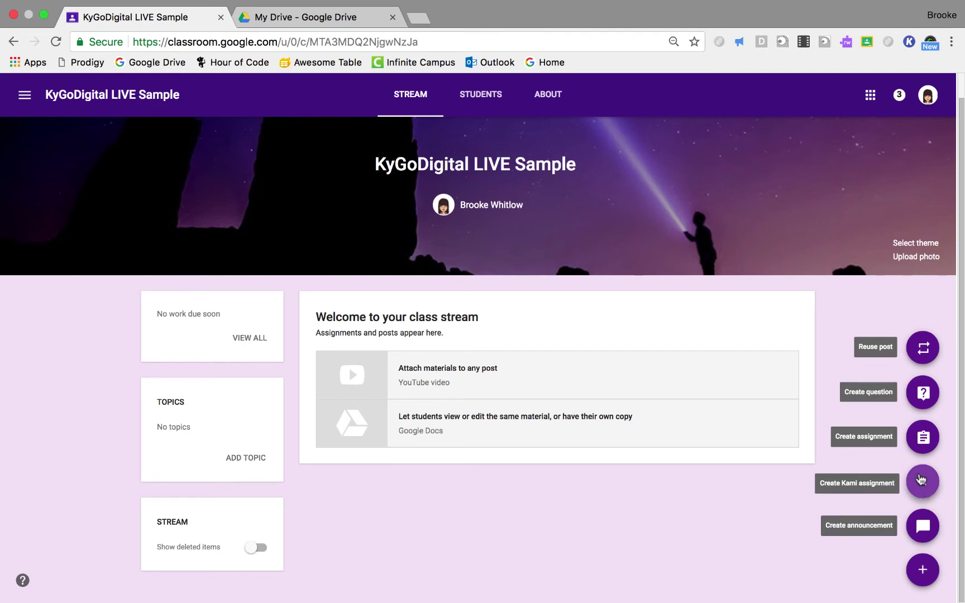
# Create an assignment titled 'Due Dates' and put the cursor in its Instructions field
pyautogui.click(921, 437)
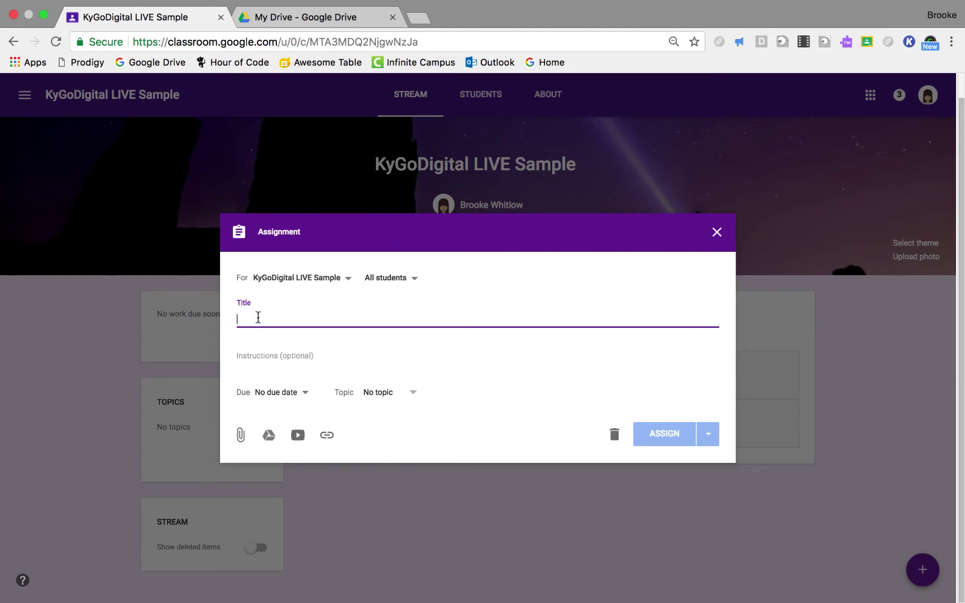
pyautogui.write('Due Dates')
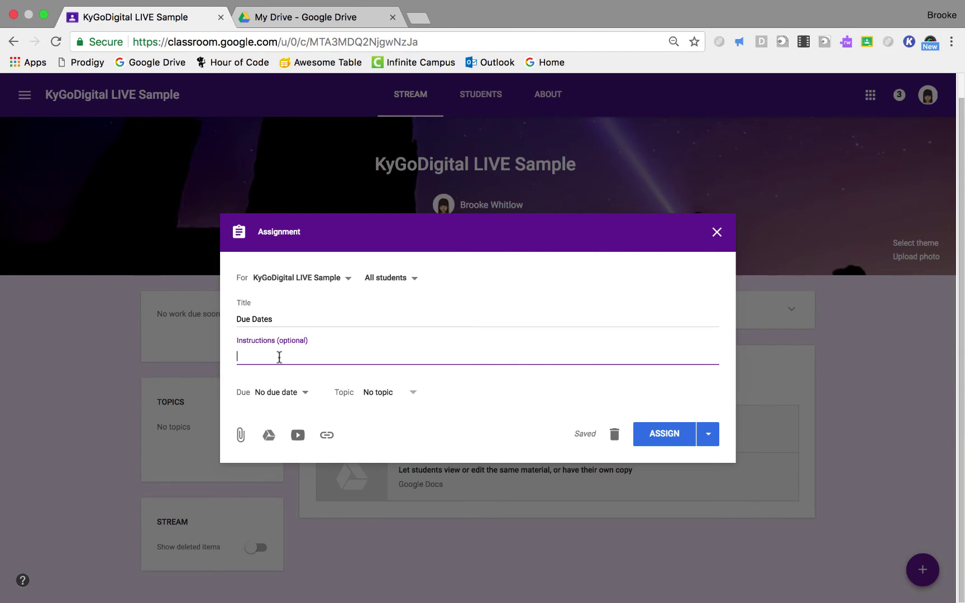
pyautogui.click(270, 343)
pyautogui.click(268, 343)
# Try a Jan 22, 2018 due date with 11:59 PM time, then clear it to No due date
pyautogui.click(304, 392)
pyautogui.click(278, 440)
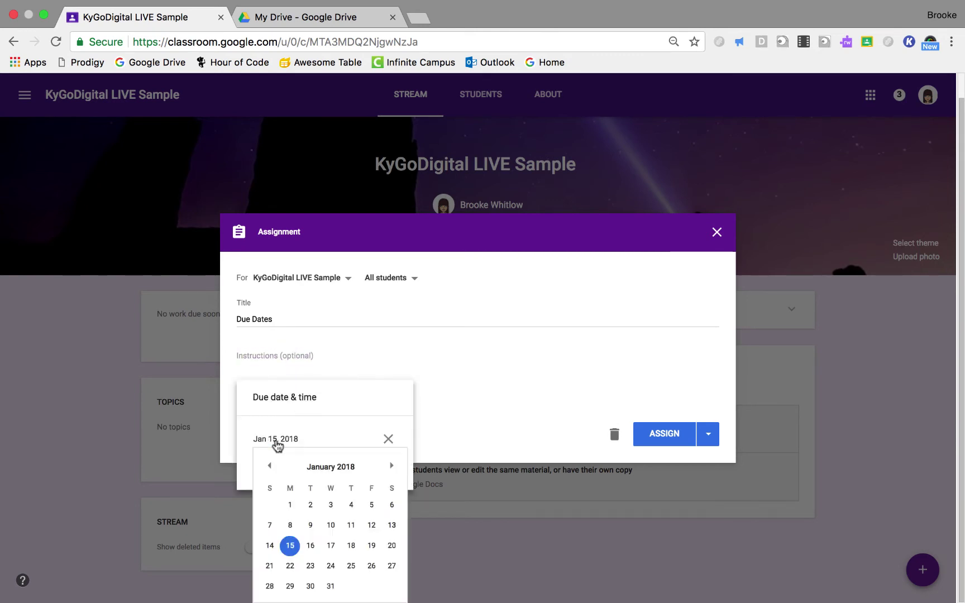
pyautogui.click(293, 564)
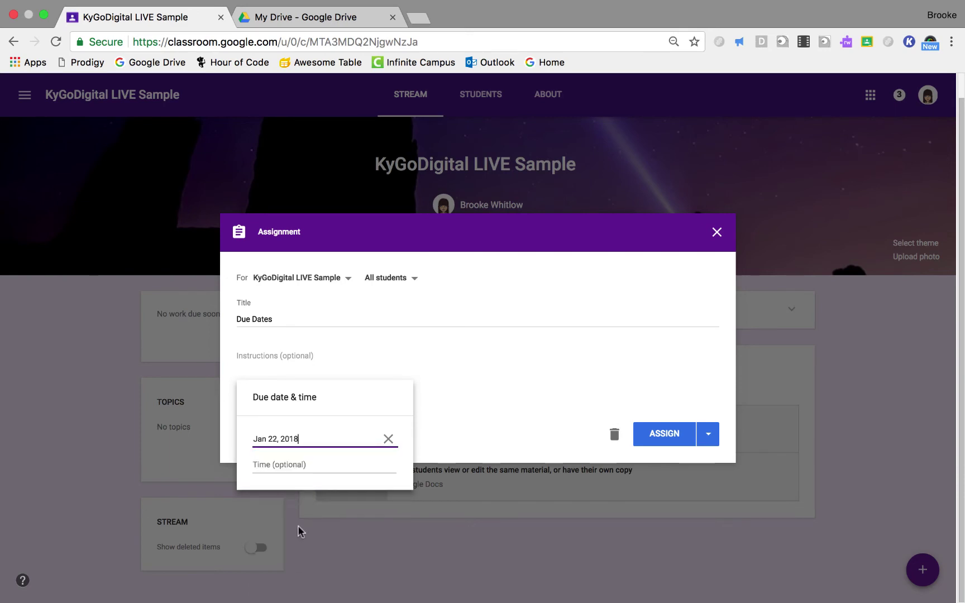
pyautogui.click(314, 462)
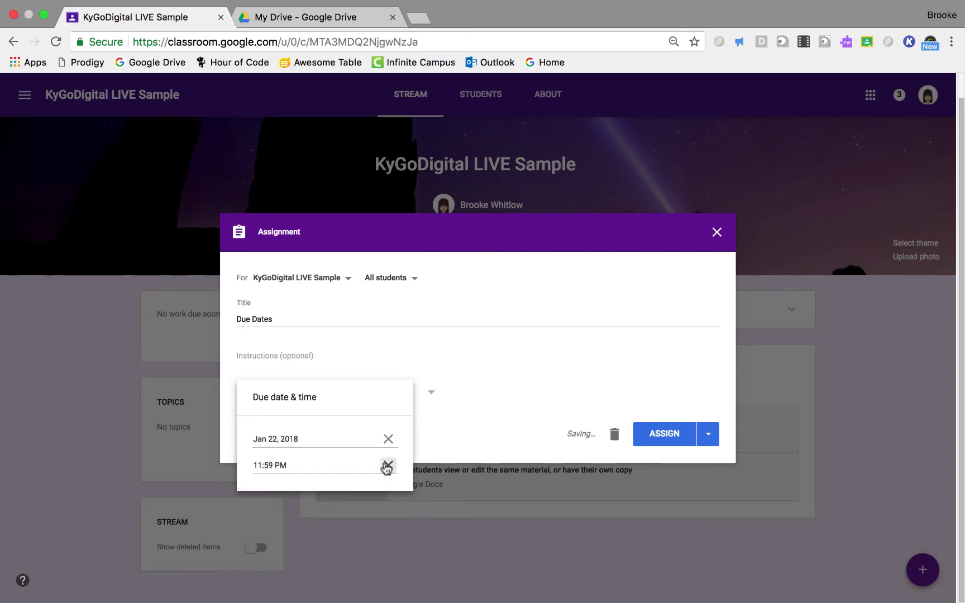
pyautogui.click(387, 465)
pyautogui.click(389, 440)
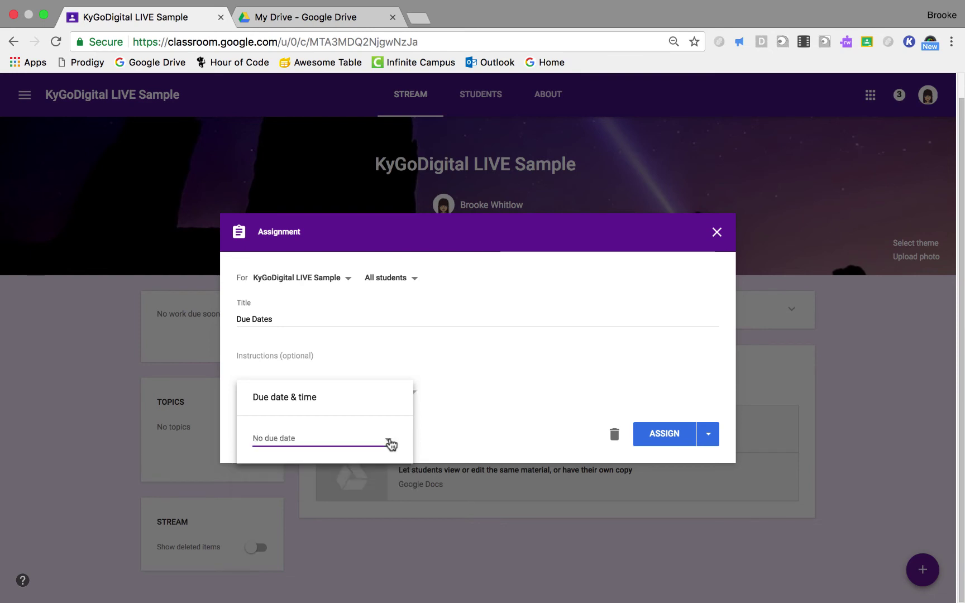
pyautogui.click(445, 396)
# Create a new topic named 'Due Dates' for the assignment
pyautogui.click(407, 397)
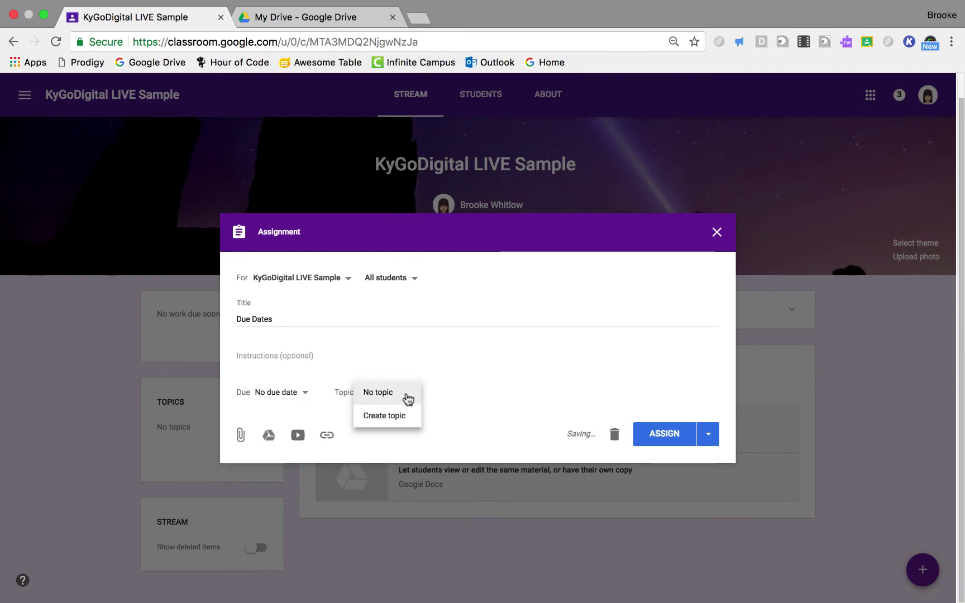
pyautogui.click(386, 415)
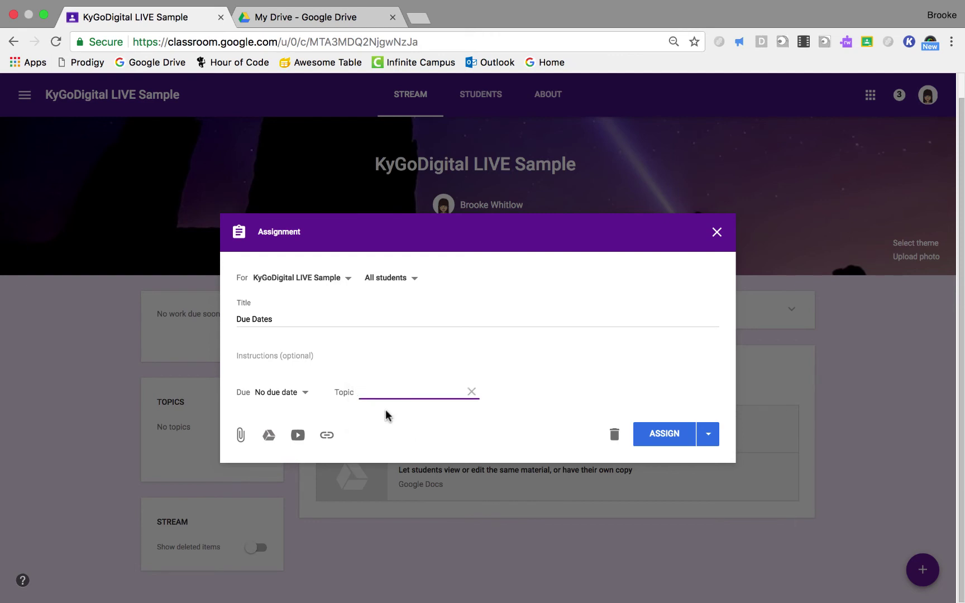
pyautogui.write('Due Dates')
pyautogui.click(409, 437)
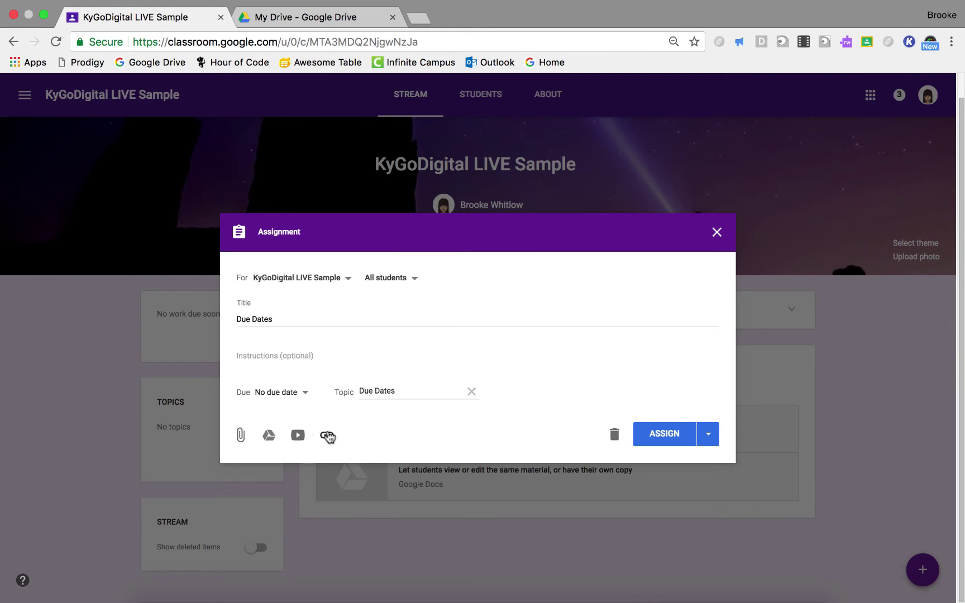
# Attach the 1.16 slides from Google Drive, with students only able to view the file
pyautogui.click(239, 434)
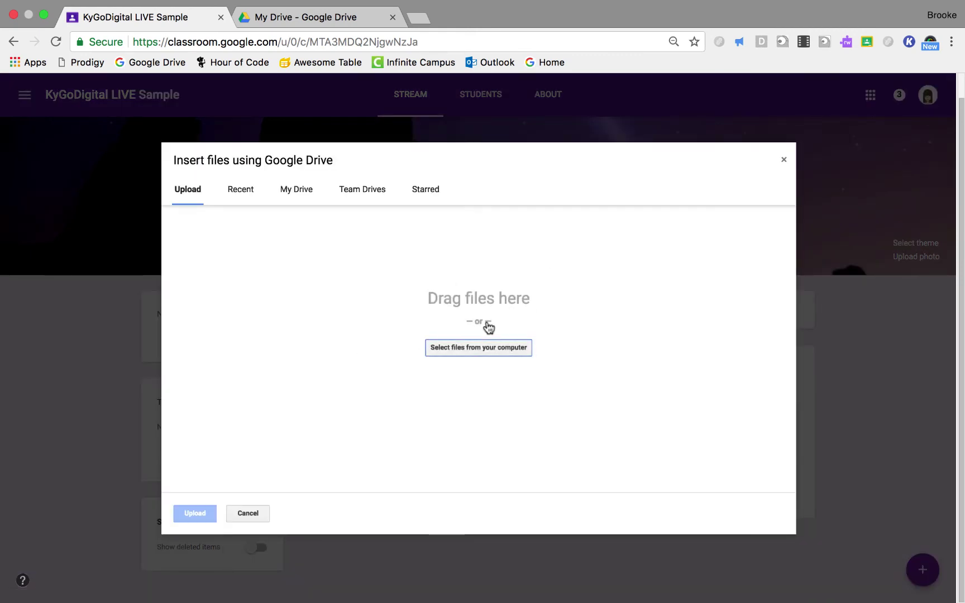
pyautogui.click(262, 513)
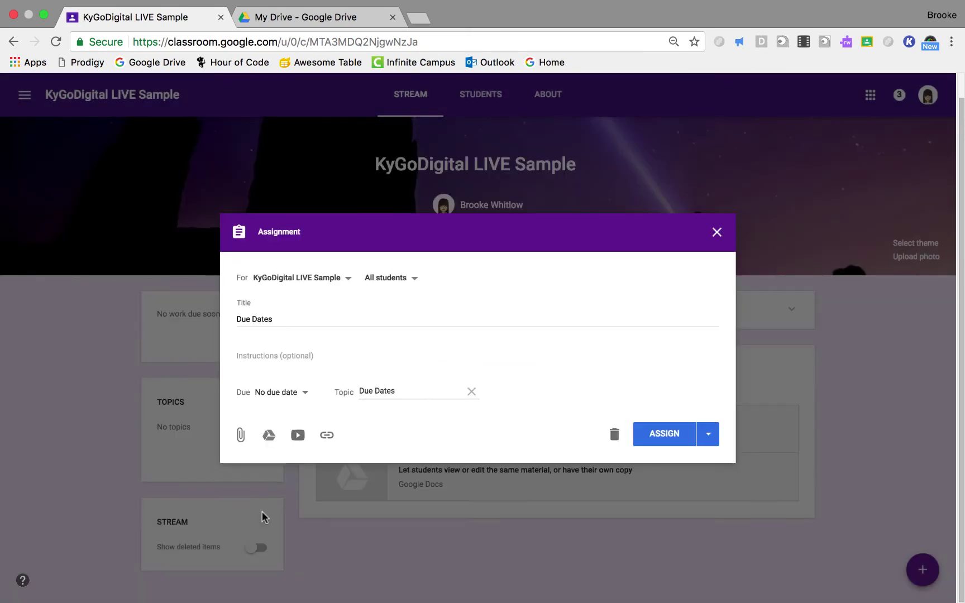
pyautogui.click(270, 437)
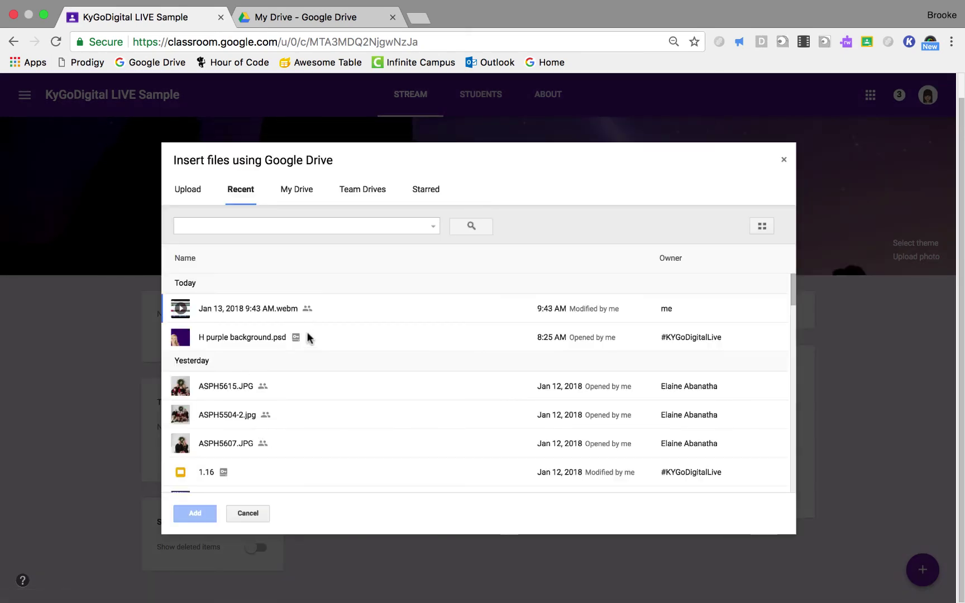
pyautogui.scroll(-3, 303, 420)
pyautogui.click(306, 394)
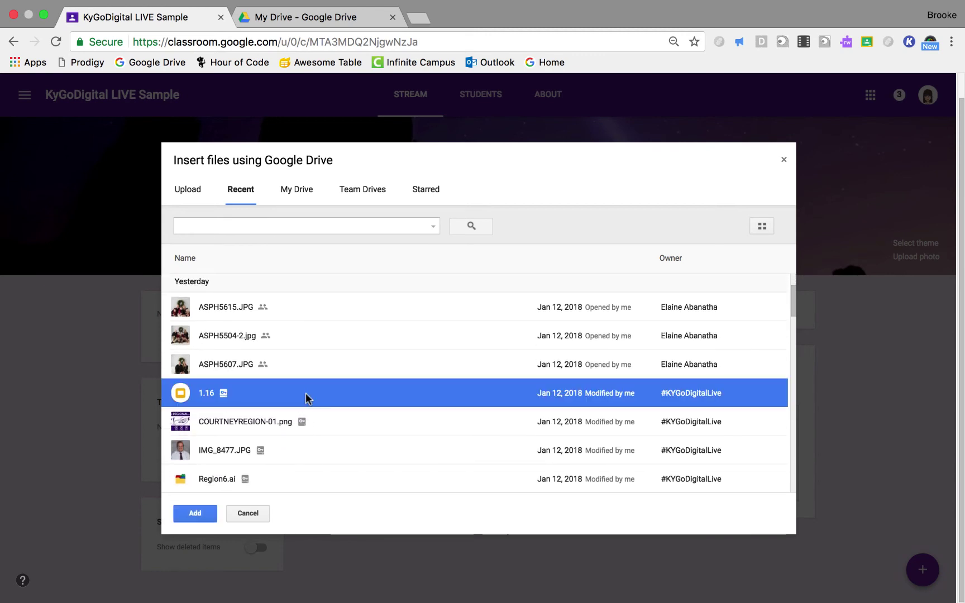
pyautogui.click(200, 505)
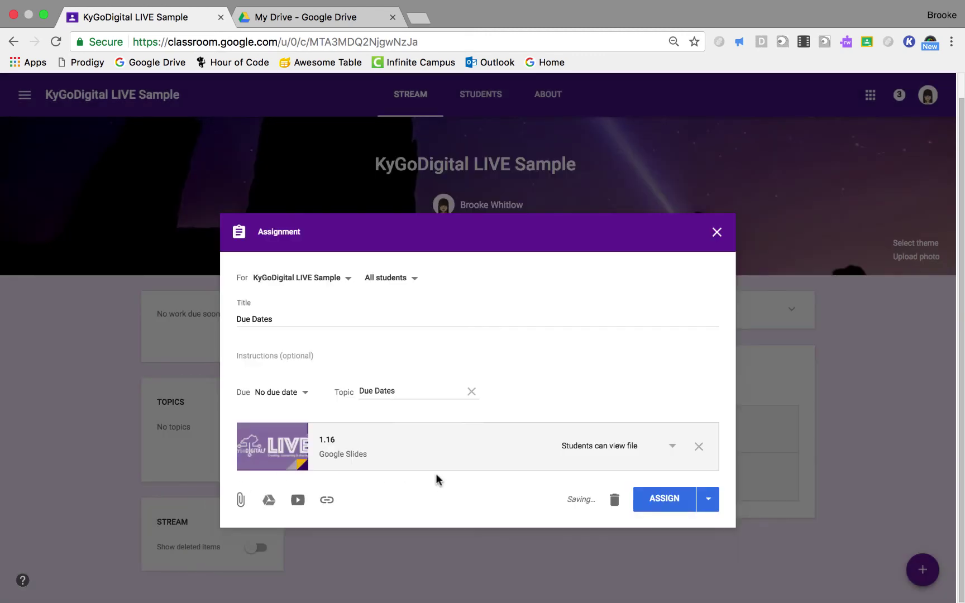
pyautogui.click(603, 448)
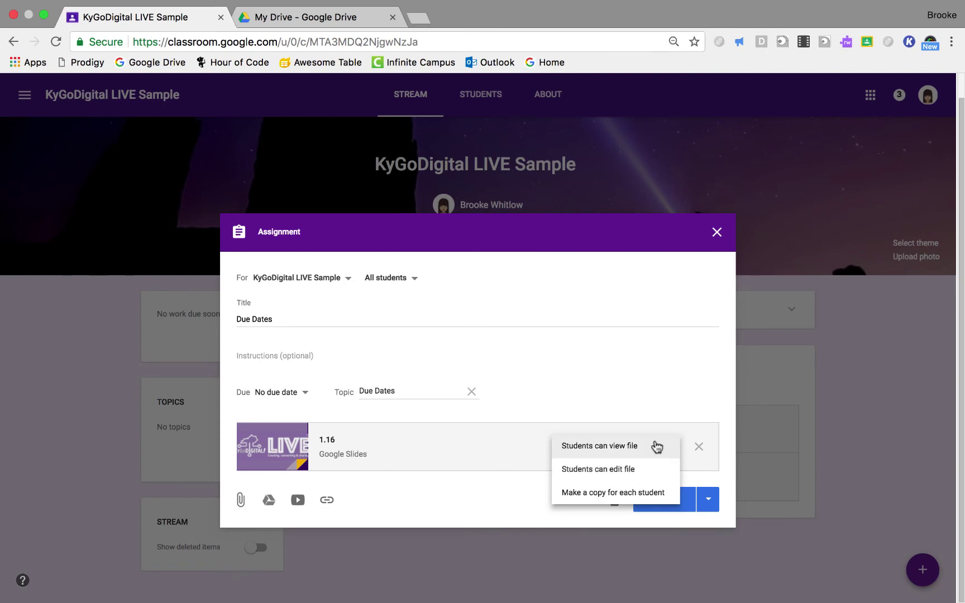
pyautogui.click(636, 394)
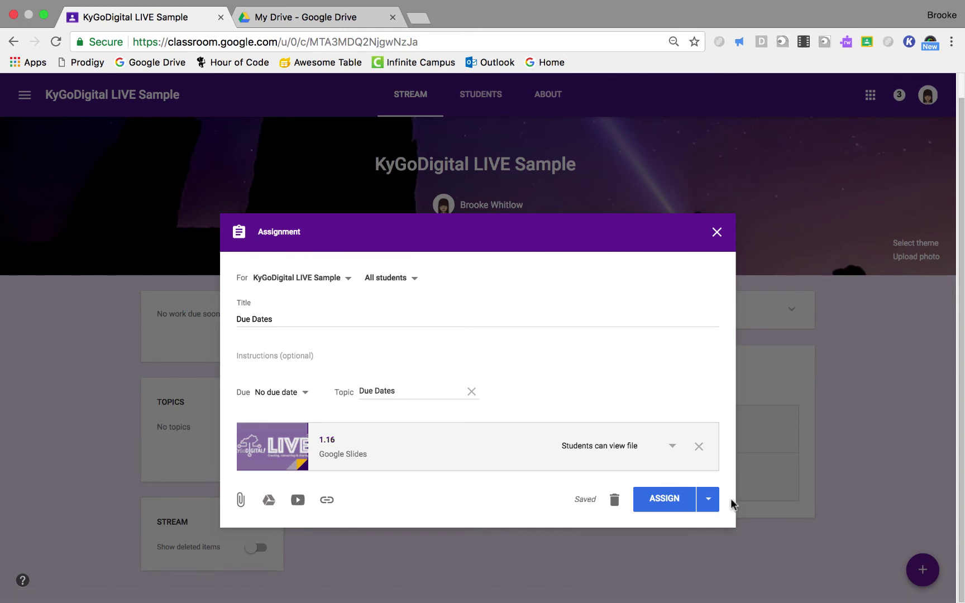
# Search YouTube by the creator's name and attach the video 'Whimsical Communication'
pyautogui.click(298, 500)
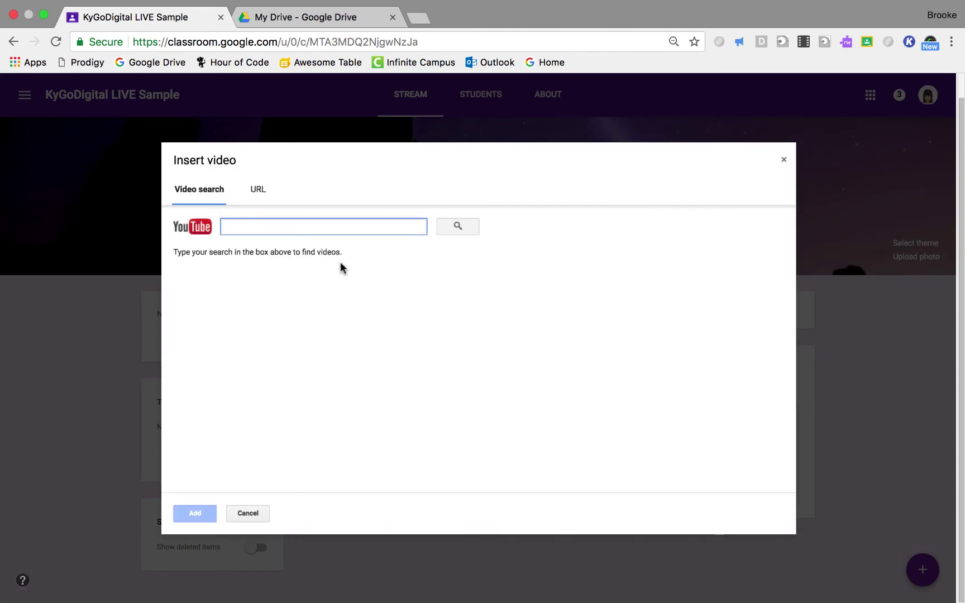
pyautogui.write('gerry brooks')
pyautogui.press('Return')
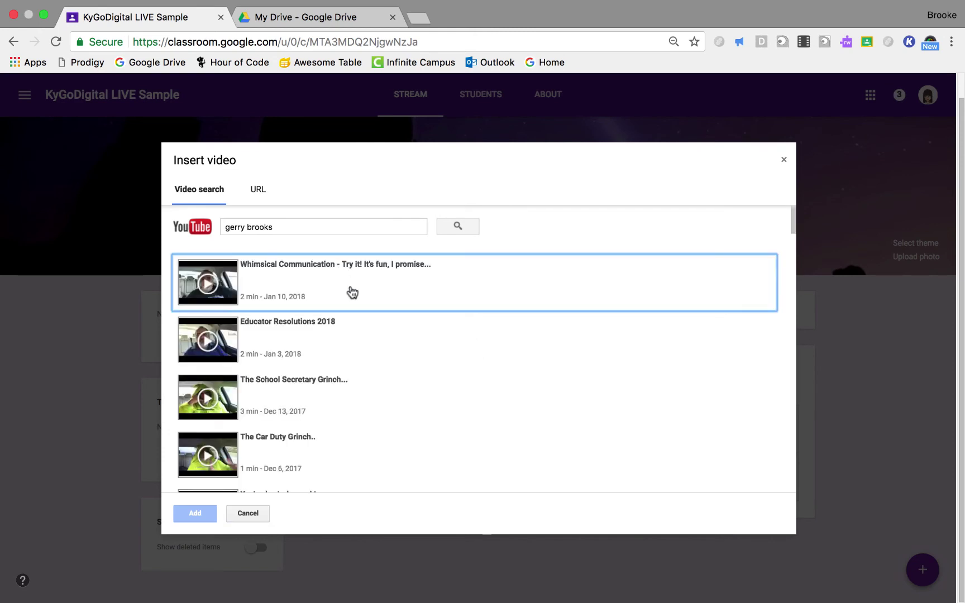
pyautogui.click(350, 293)
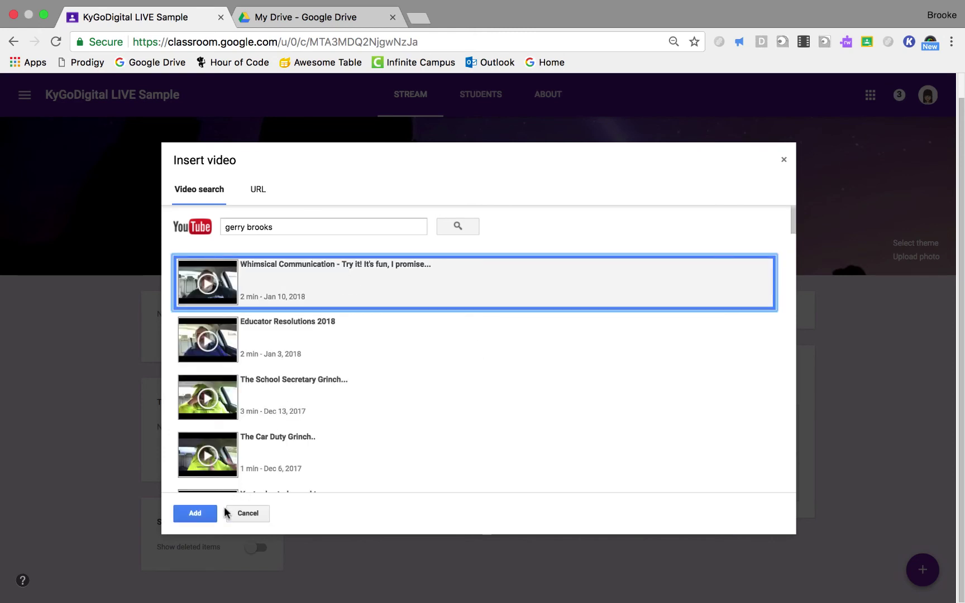
pyautogui.click(196, 514)
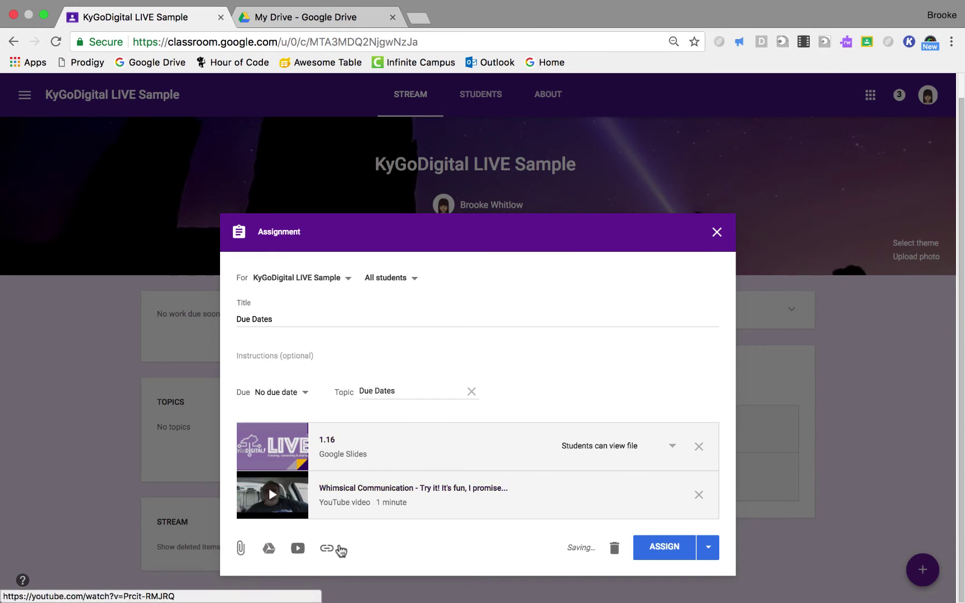
pyautogui.click(332, 548)
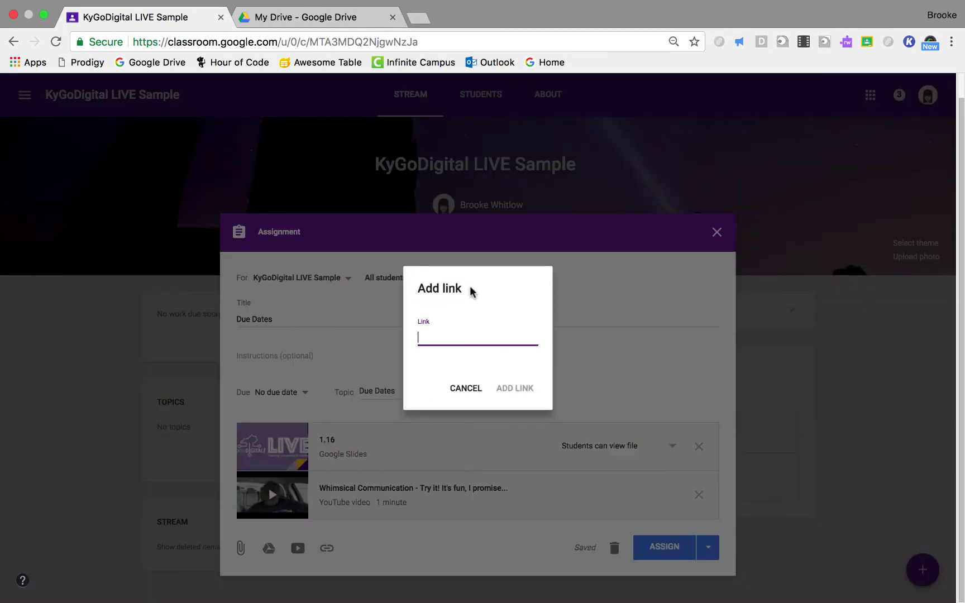
pyautogui.write('www..hardin')
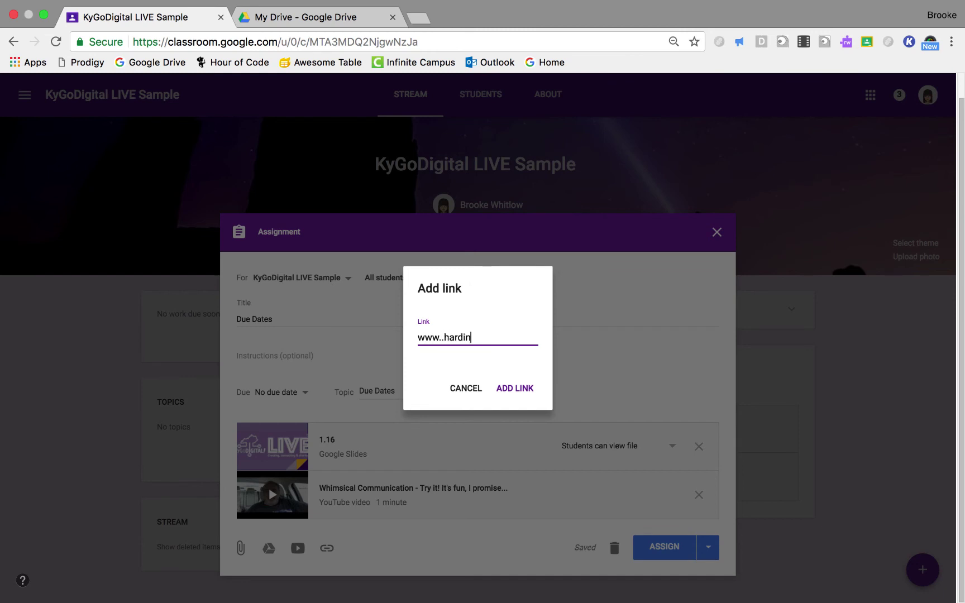
pyautogui.press('BackSpace')
pyautogui.press('BackSpace')
pyautogui.press('BackSpace')
pyautogui.press('BackSpace')
pyautogui.press('BackSpace')
pyautogui.press('BackSpace')
pyautogui.write('..hard')
pyautogui.press('BackSpace')
pyautogui.press('BackSpace')
pyautogui.press('BackSpace')
pyautogui.press('BackSpace')
pyautogui.press('BackSpace')
pyautogui.write('hardin.kyschools.us')
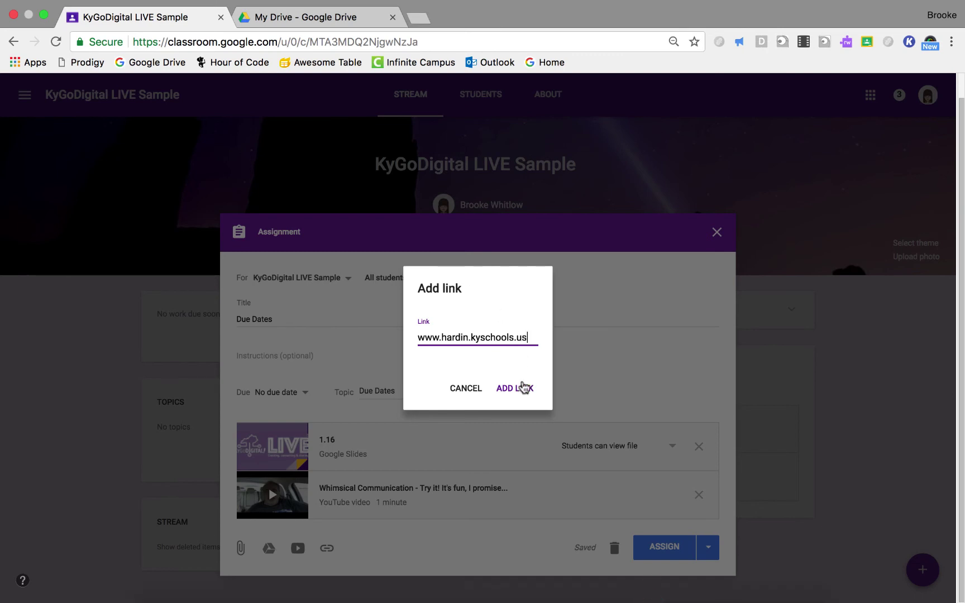
pyautogui.click(519, 389)
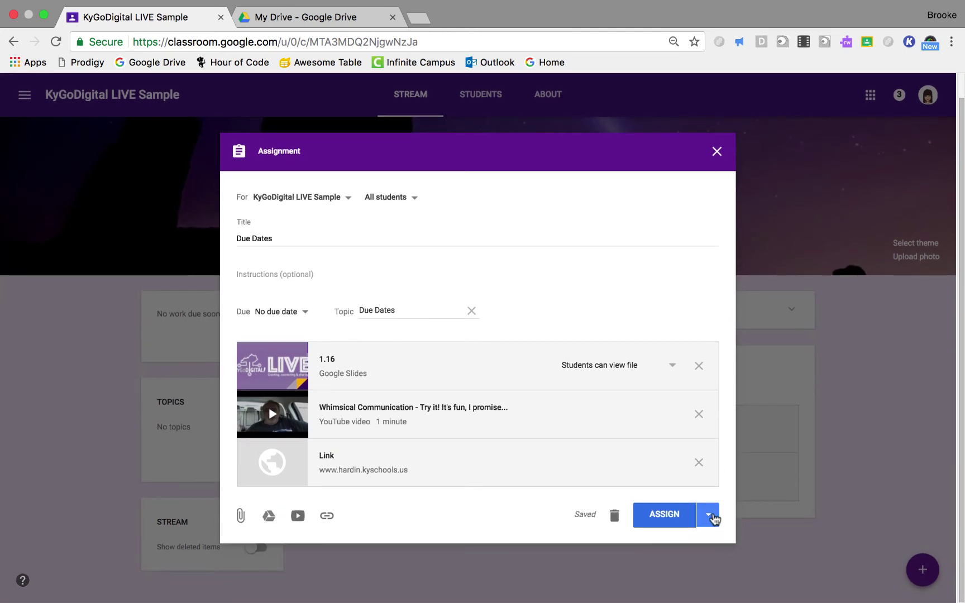
# Review the Assign, Schedule and Save draft options and All students list, then close Due Dates unposted
pyautogui.click(708, 515)
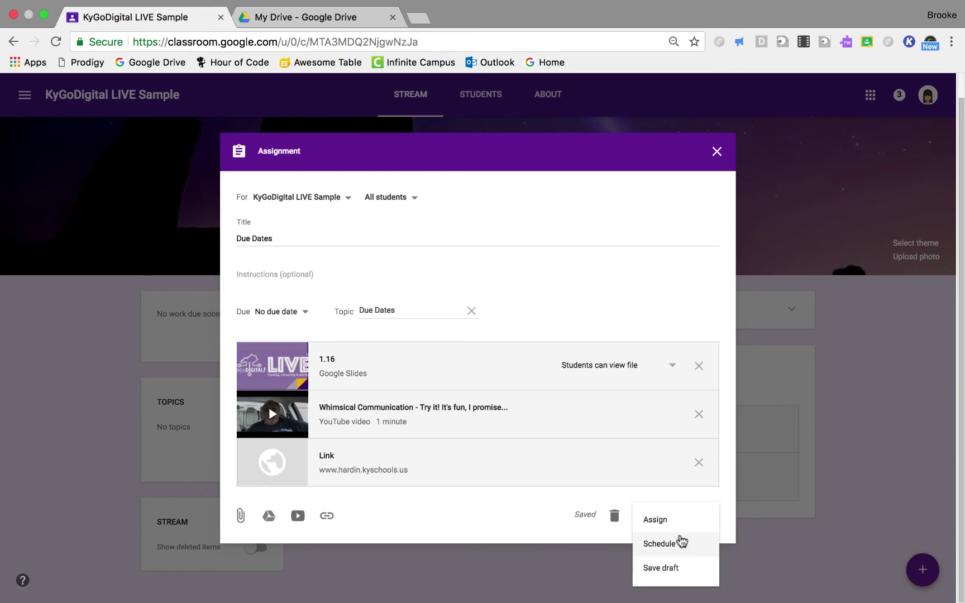
pyautogui.click(558, 522)
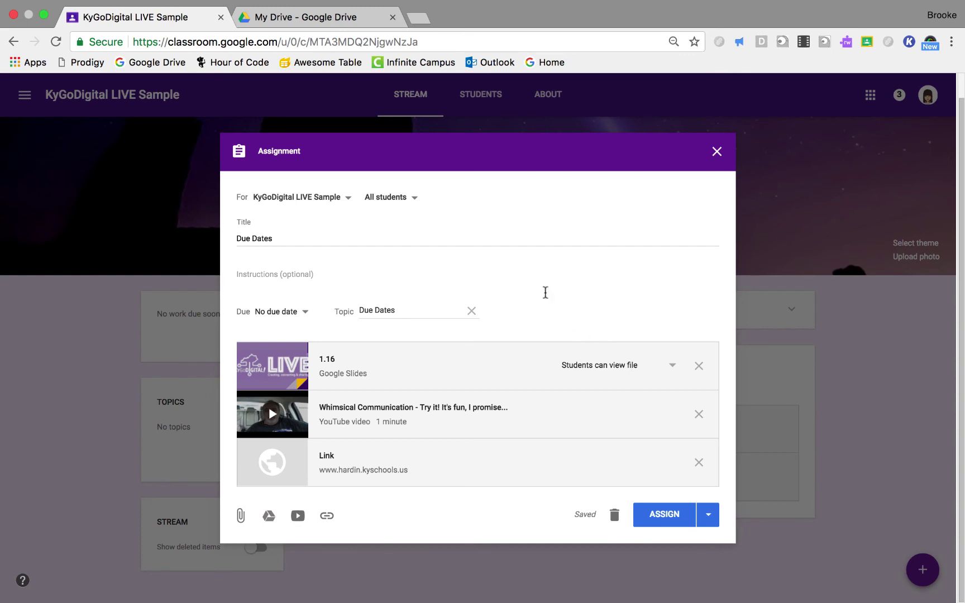
pyautogui.click(400, 199)
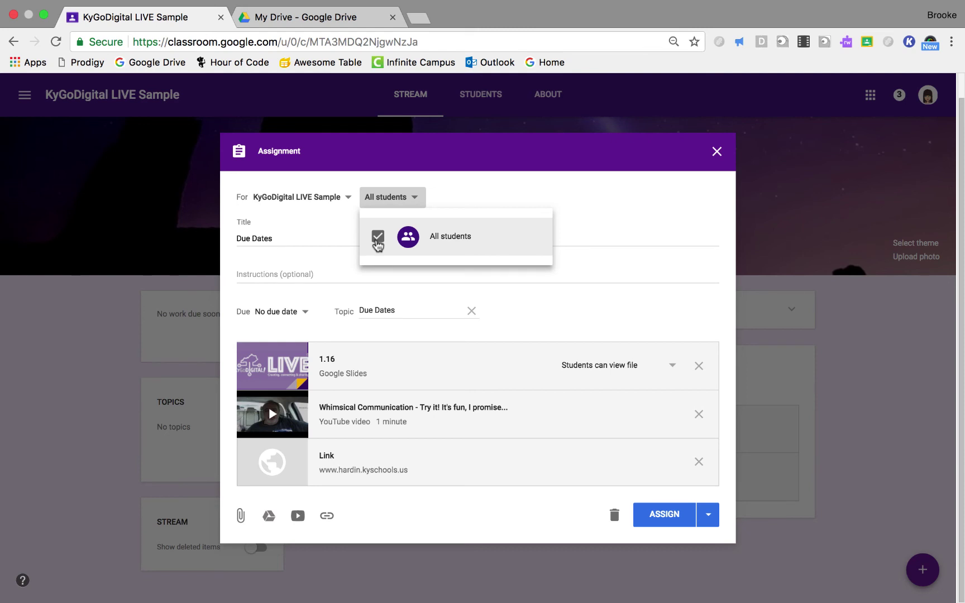
pyautogui.click(411, 198)
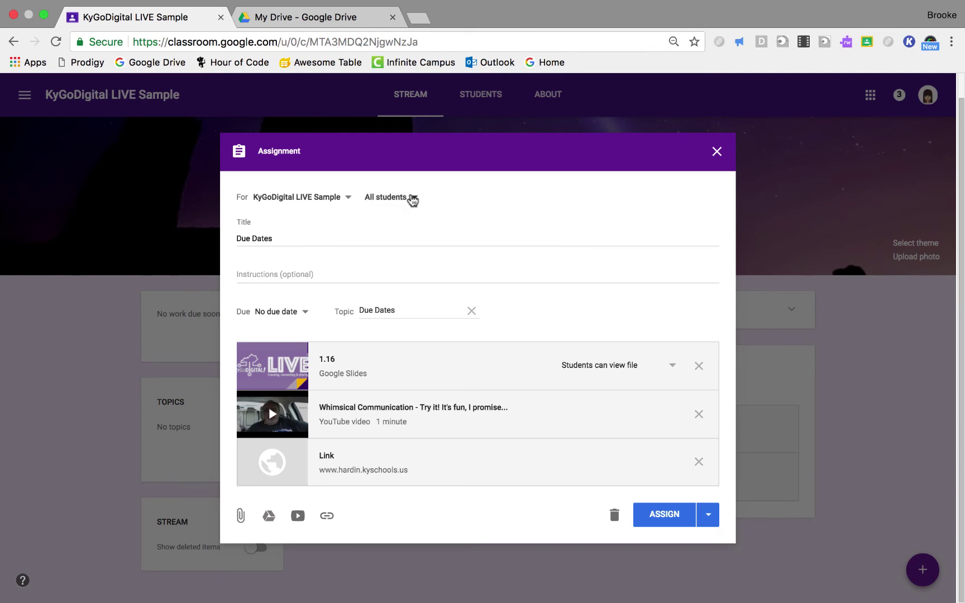
pyautogui.click(412, 199)
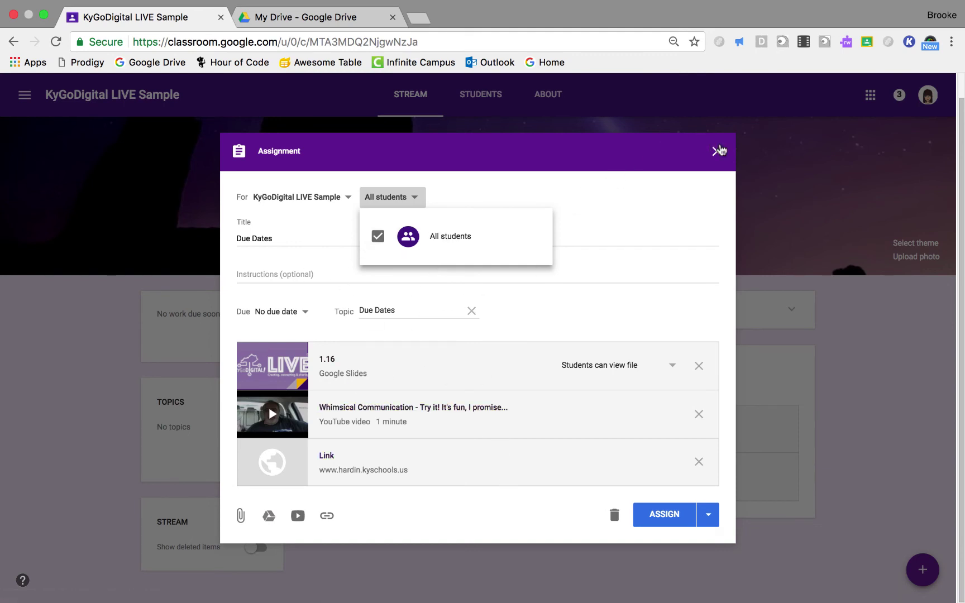
pyautogui.click(717, 152)
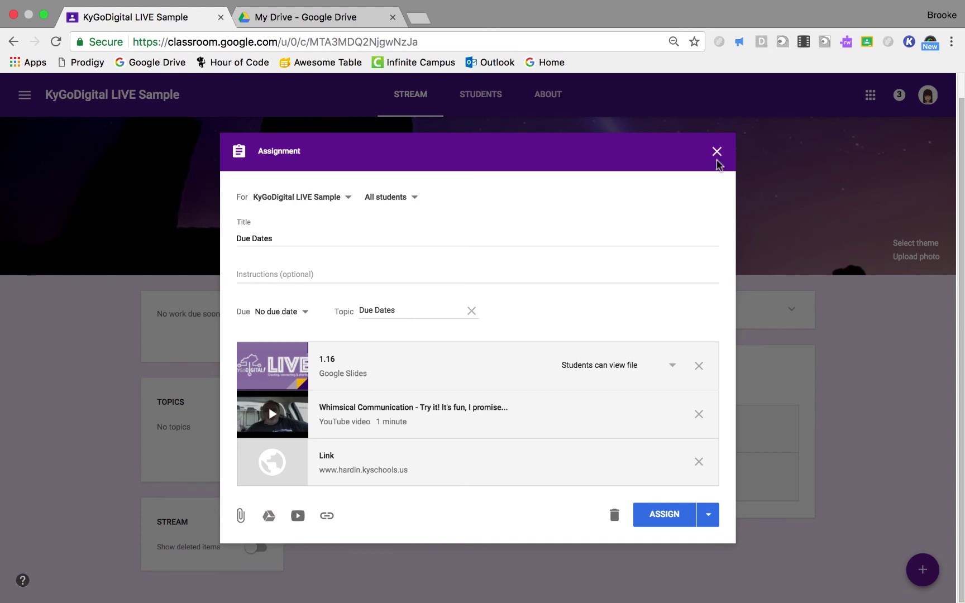
pyautogui.click(717, 153)
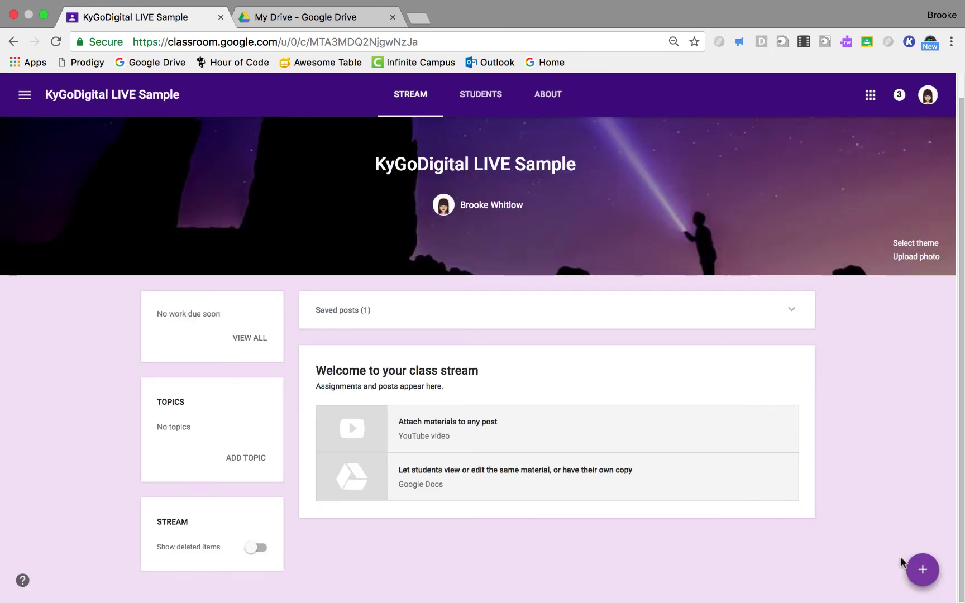
# Create a blank announcement for KyGoDigital LIVE Sample and click into its 'Share with your class' box
pyautogui.moveTo(904, 560)
pyautogui.click(919, 524)
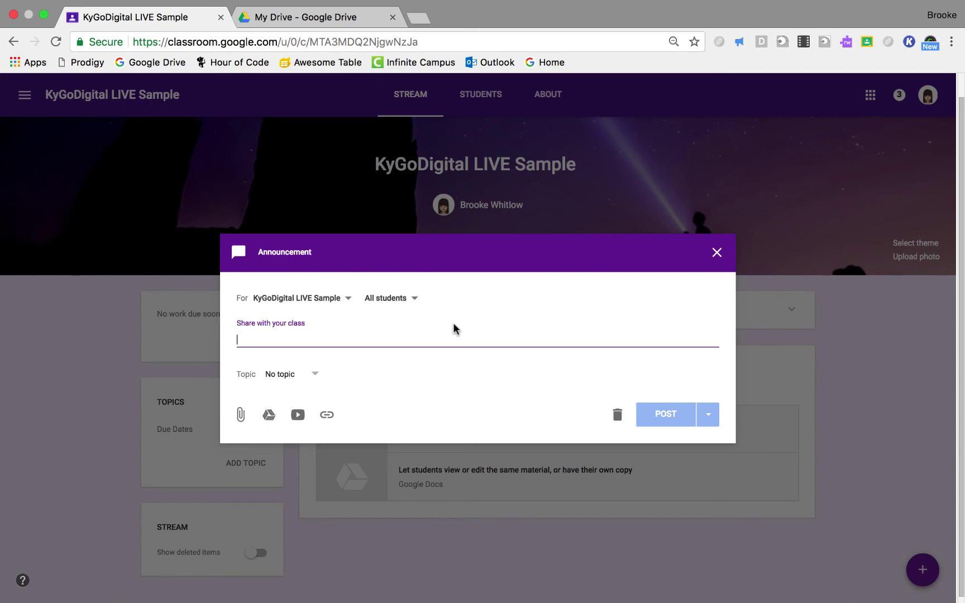
pyautogui.click(717, 258)
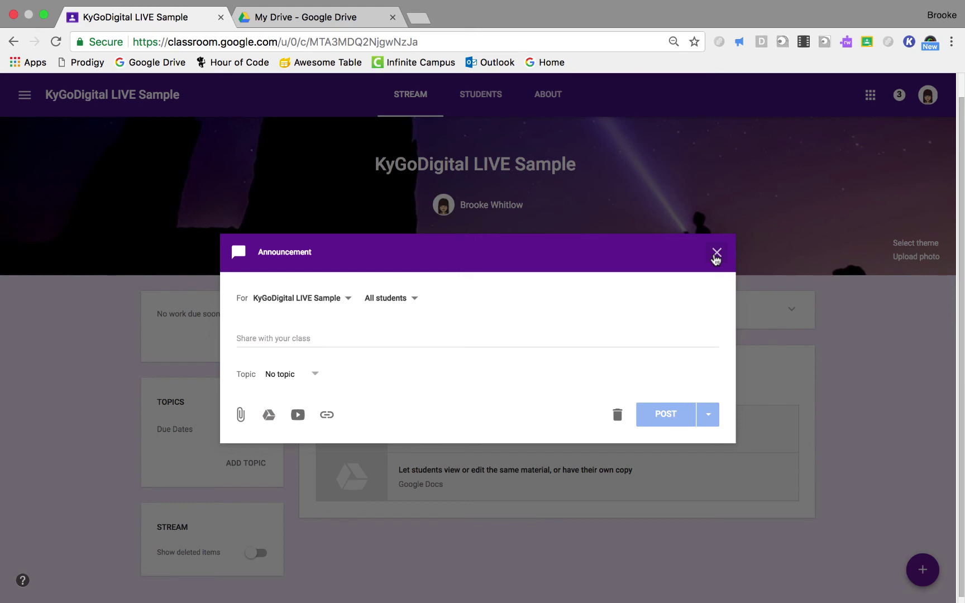
pyautogui.click(715, 257)
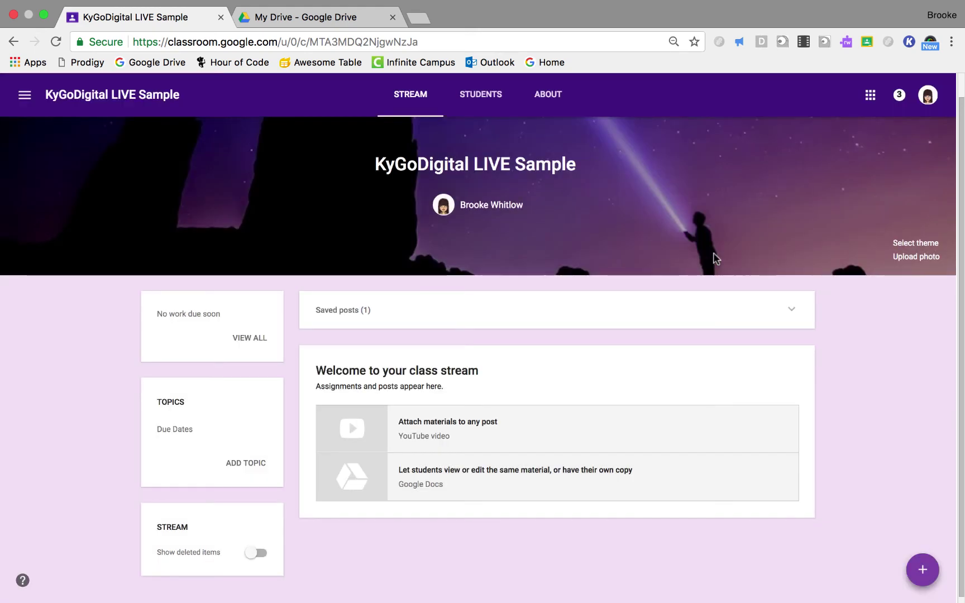
pyautogui.click(25, 95)
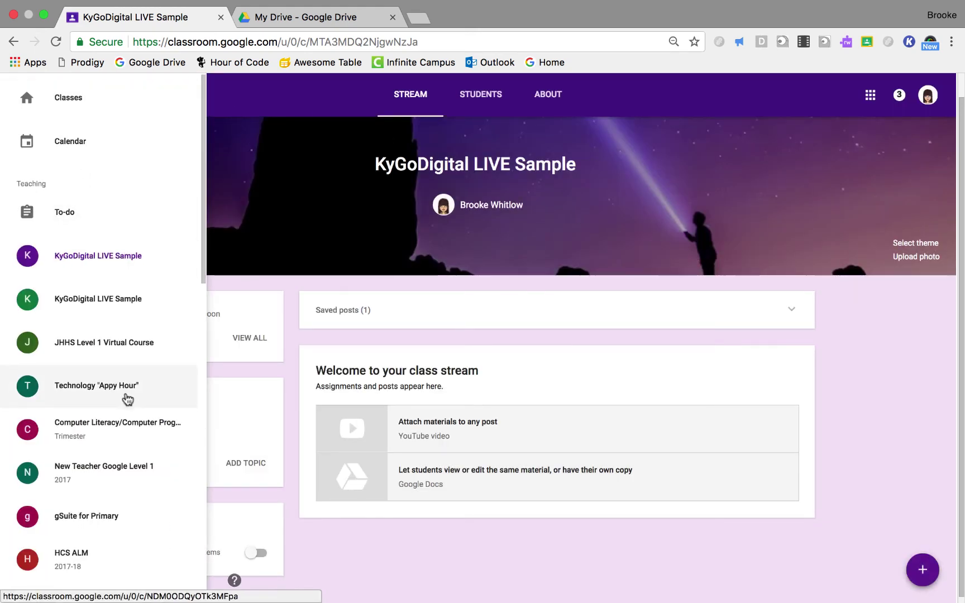
pyautogui.scroll(-6, 127, 399)
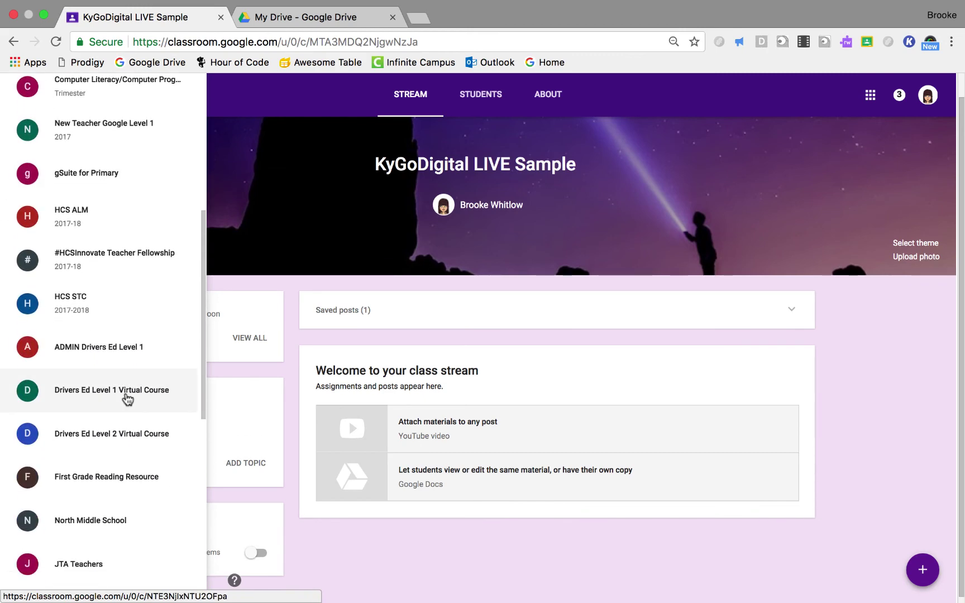
pyautogui.scroll(-2, 127, 398)
pyautogui.click(104, 445)
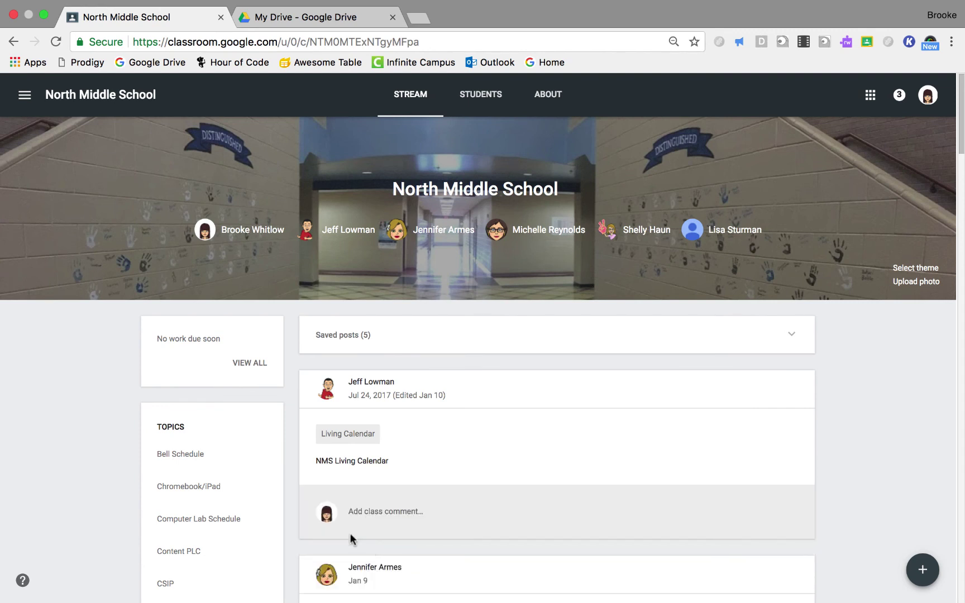
pyautogui.scroll(-2, 312, 494)
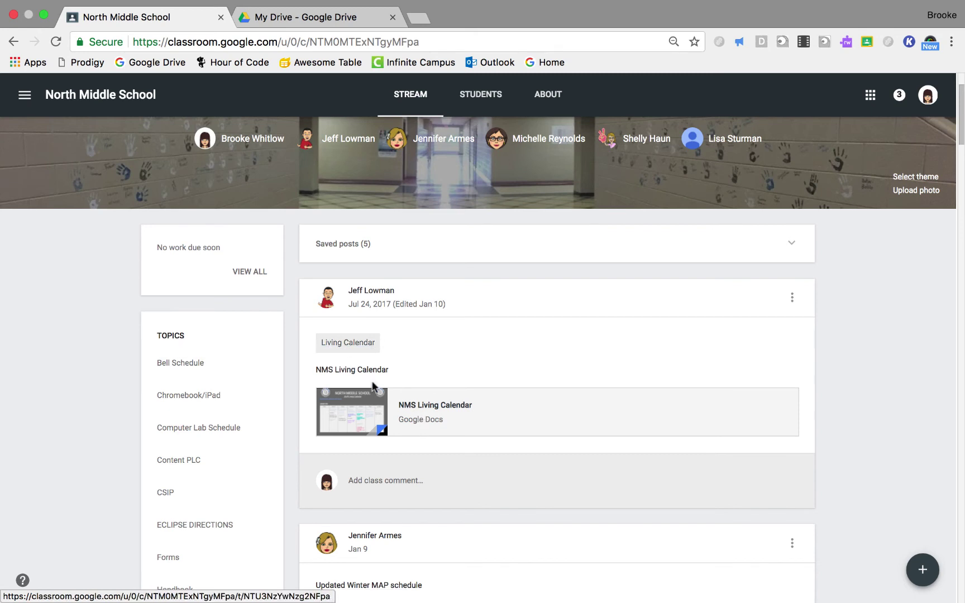
pyautogui.scroll(-1, 226, 484)
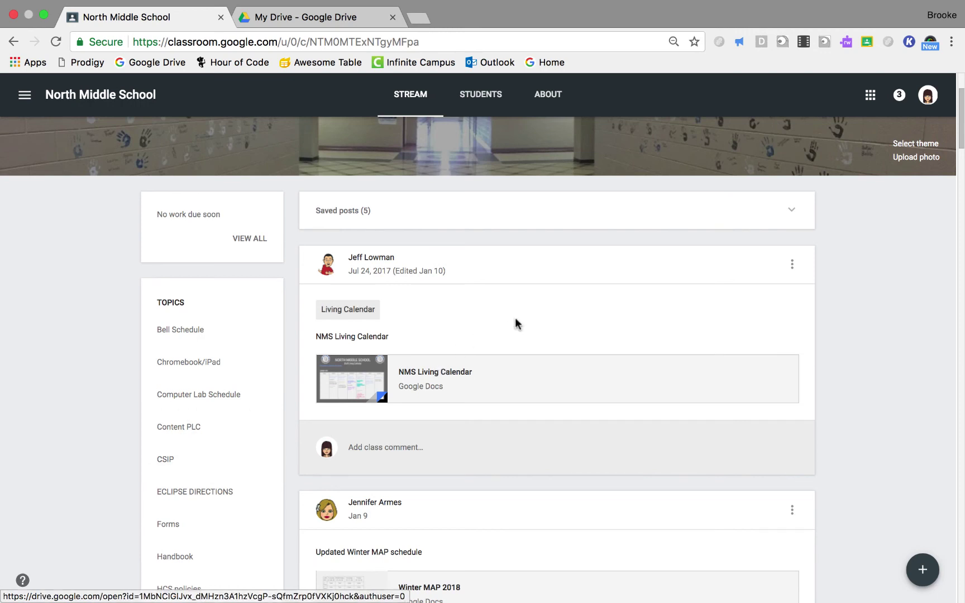
pyautogui.scroll(1, 399, 341)
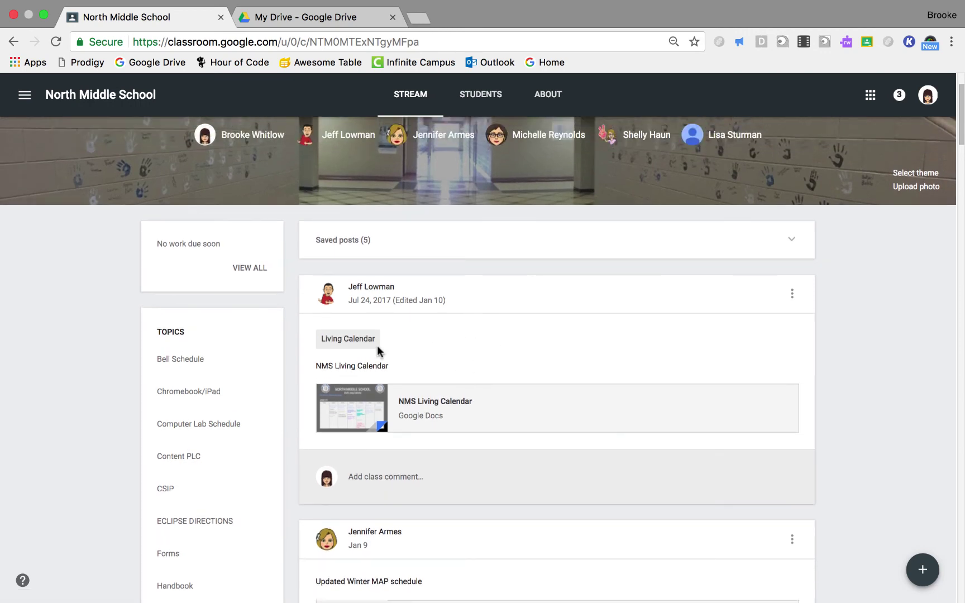
pyautogui.moveTo(922, 570)
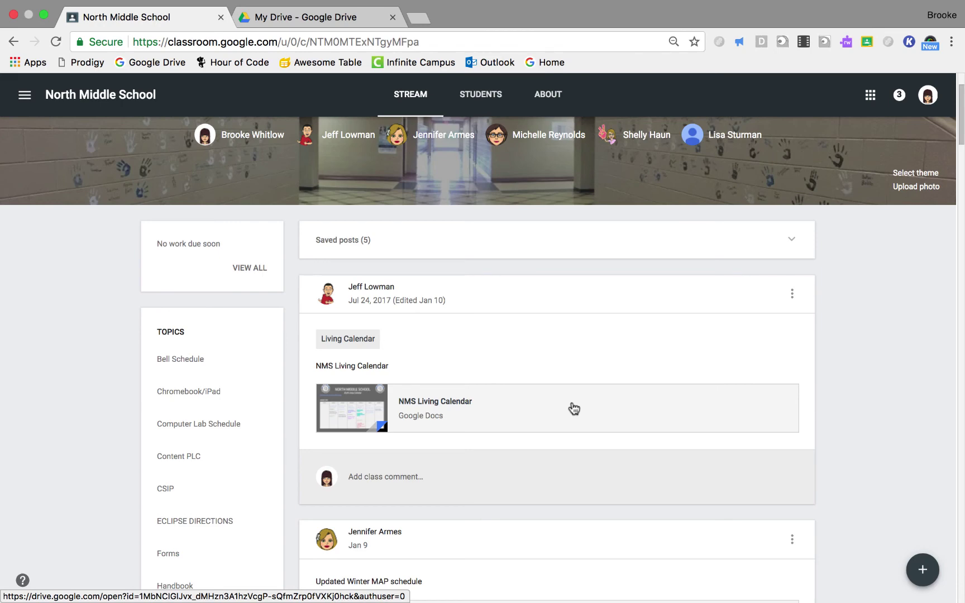
pyautogui.scroll(3, 444, 410)
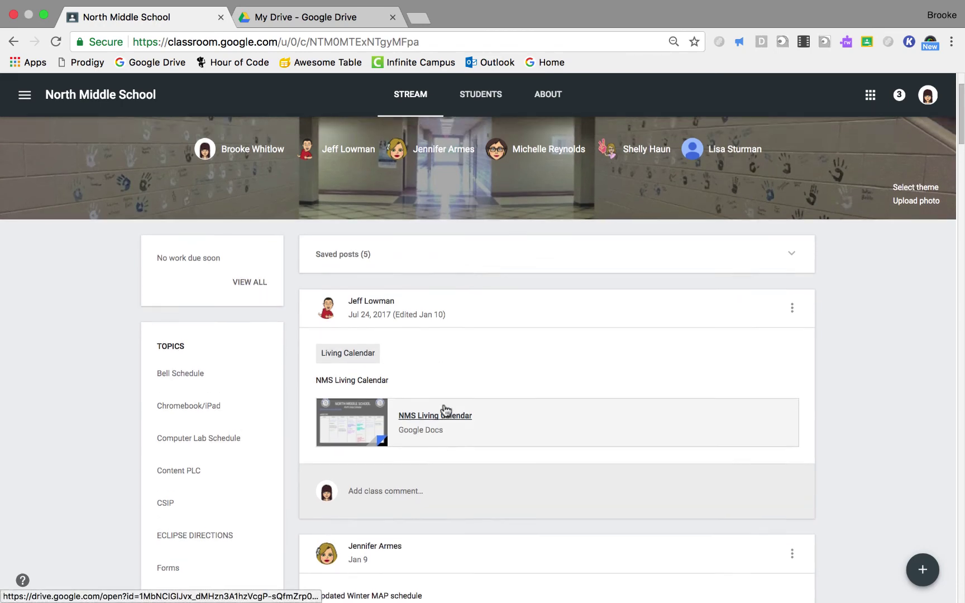
pyautogui.scroll(-2, 558, 321)
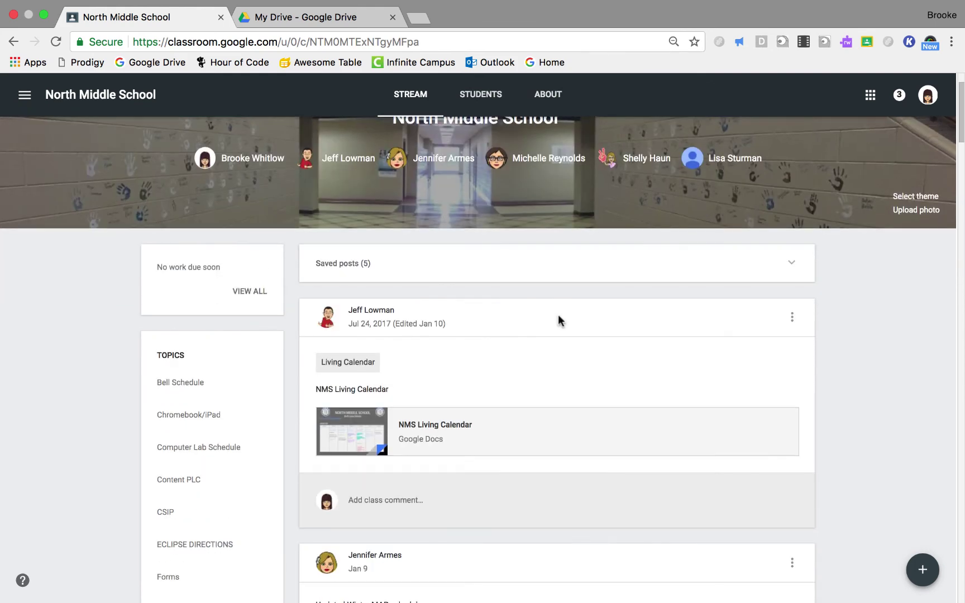
pyautogui.scroll(-10, 190, 508)
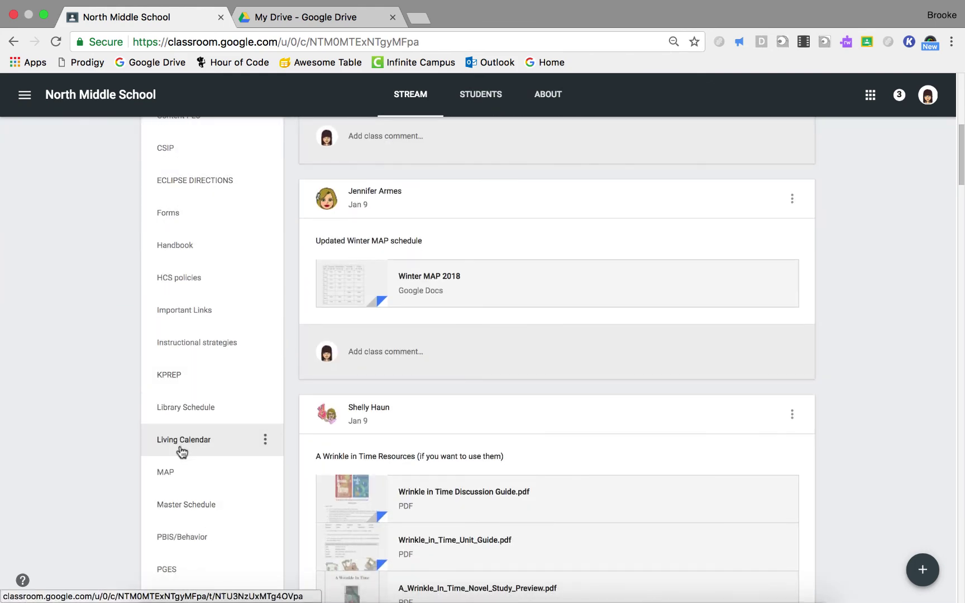
pyautogui.scroll(-2, 188, 513)
pyautogui.scroll(-2, 185, 500)
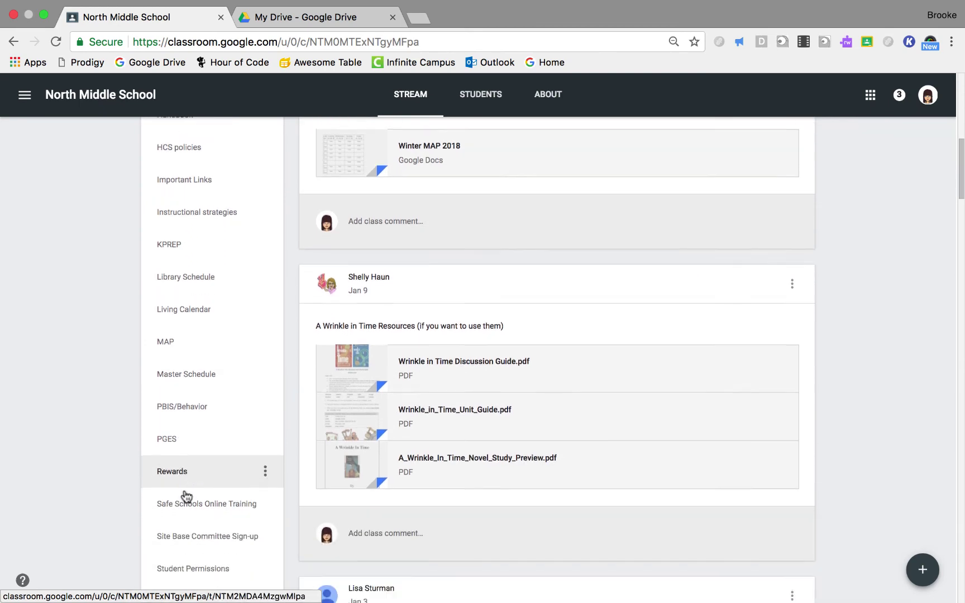
pyautogui.scroll(2, 186, 497)
pyautogui.scroll(9, 186, 495)
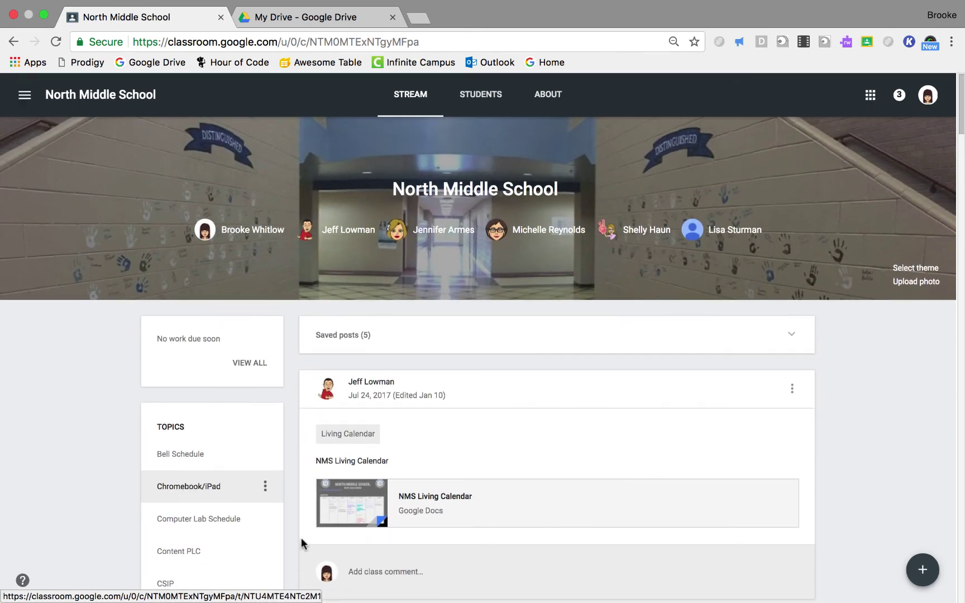
pyautogui.scroll(-4, 301, 538)
pyautogui.scroll(-1, 301, 537)
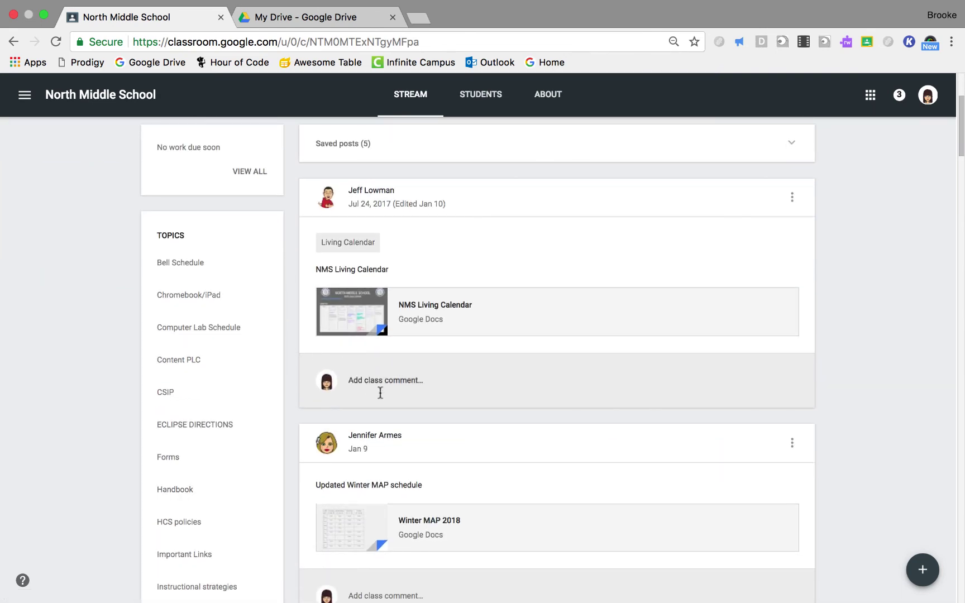
pyautogui.scroll(1, 380, 393)
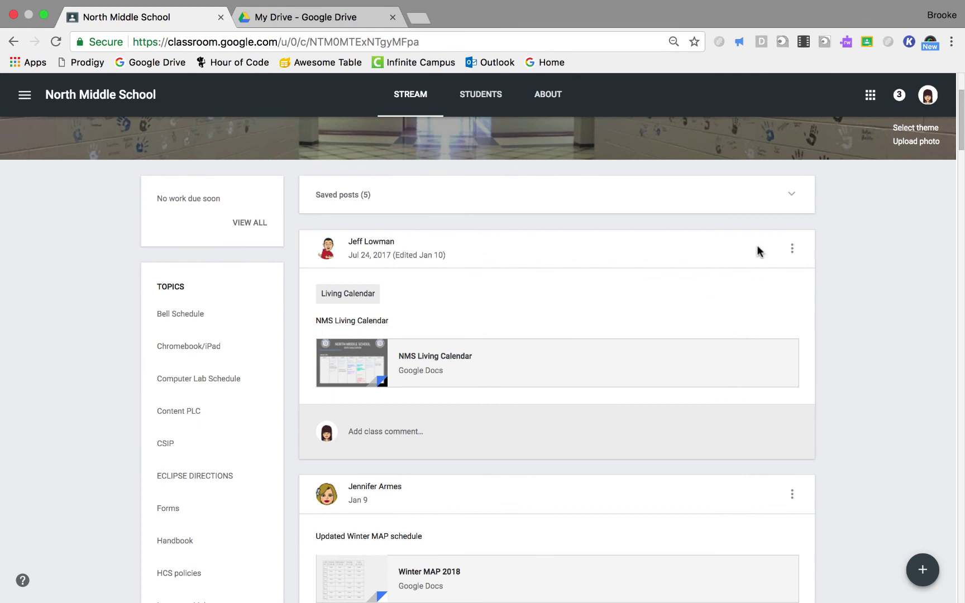
pyautogui.click(792, 250)
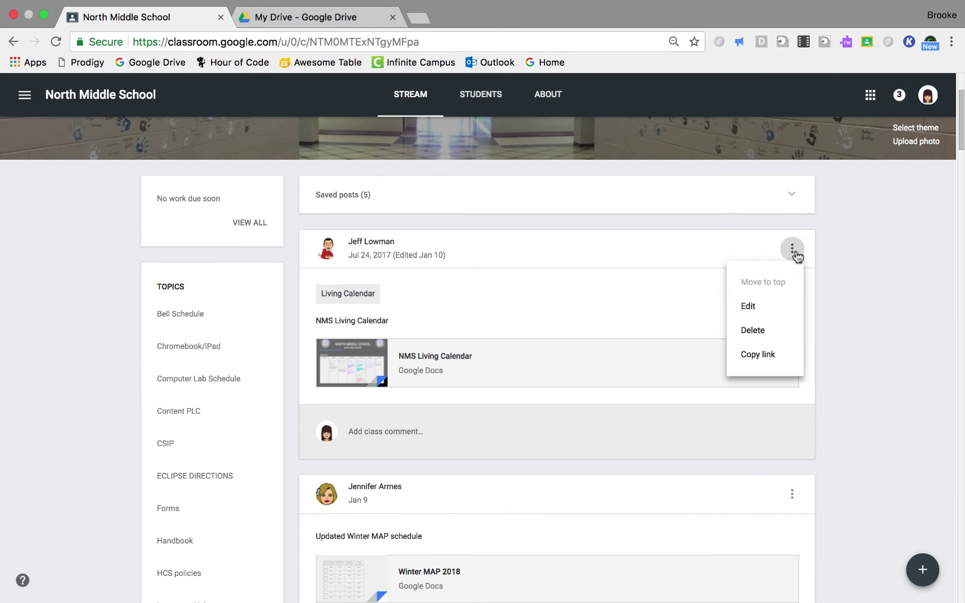
pyautogui.scroll(-3, 709, 427)
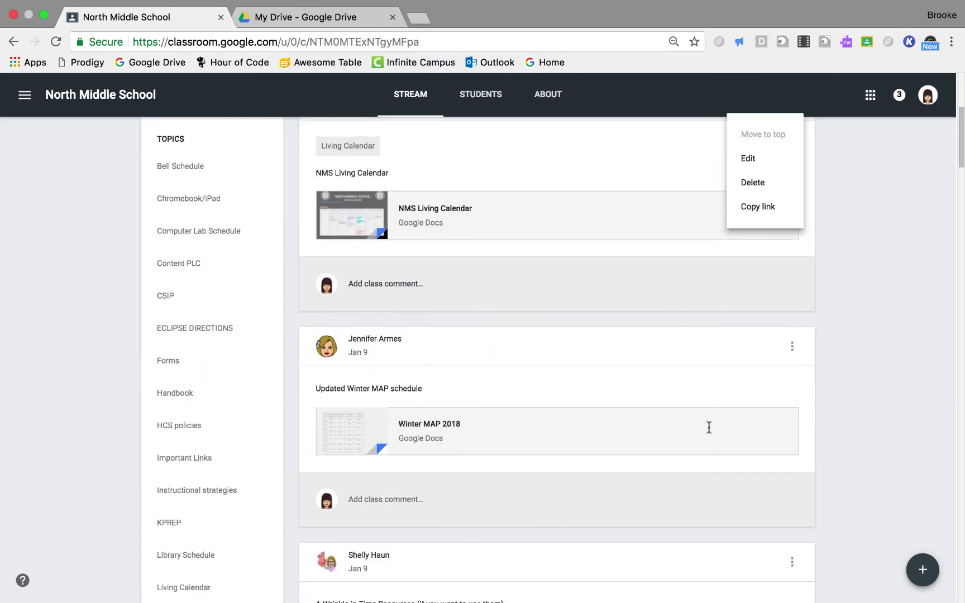
pyautogui.click(793, 352)
pyautogui.click(793, 353)
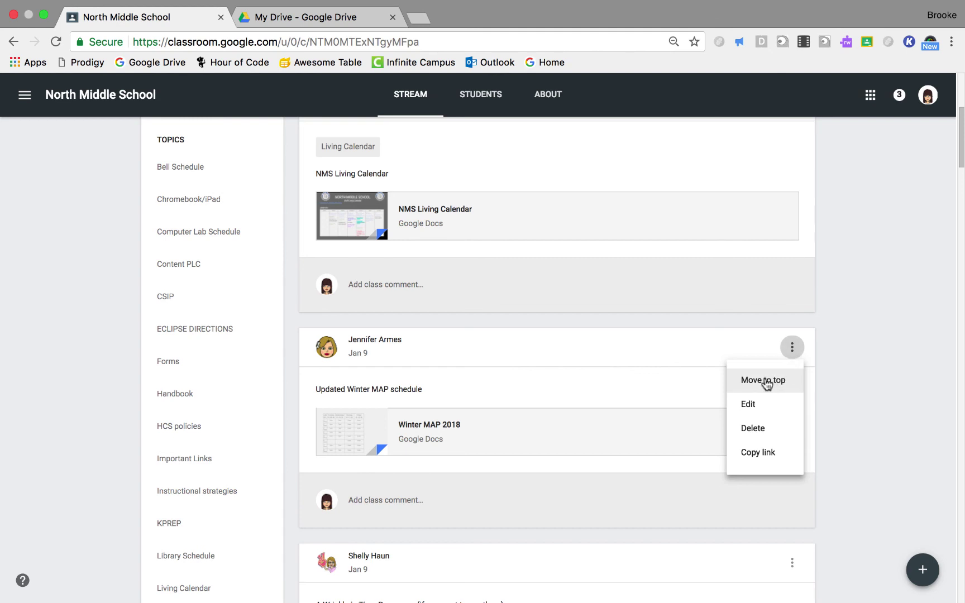
pyautogui.click(808, 261)
pyautogui.scroll(3, 782, 271)
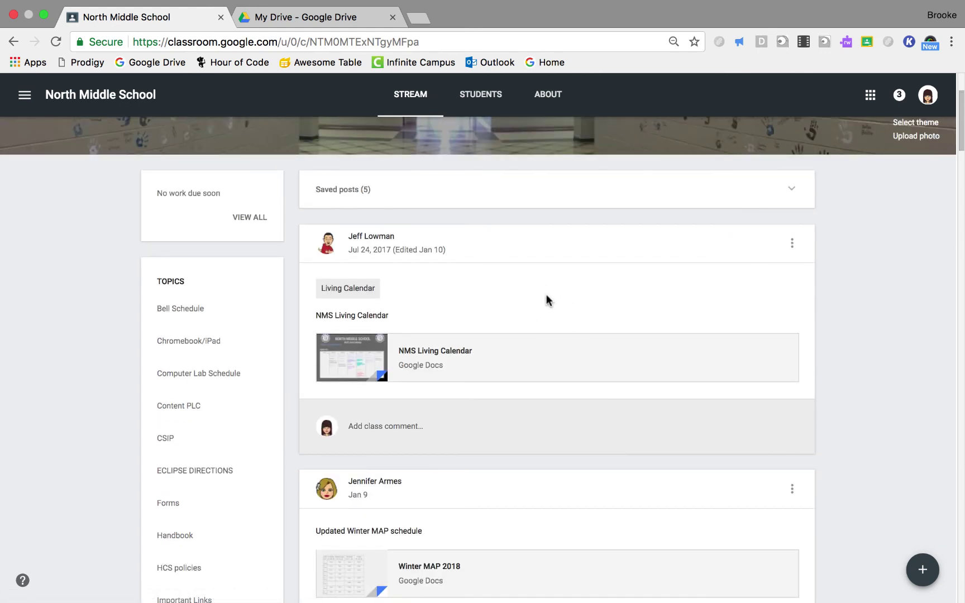
pyautogui.moveTo(362, 250); pyautogui.dragTo(409, 261)
pyautogui.scroll(3, 407, 349)
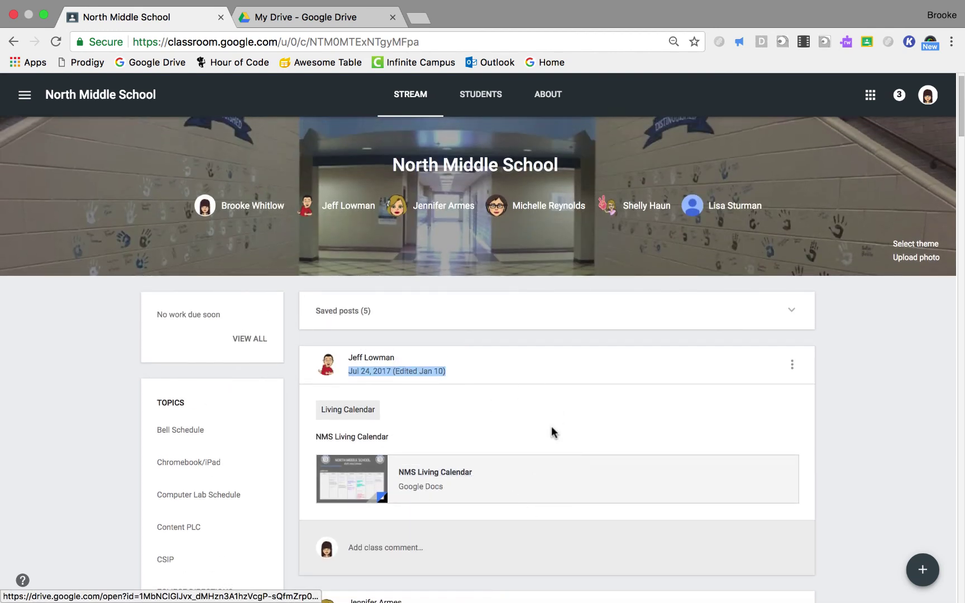
pyautogui.scroll(-2, 551, 427)
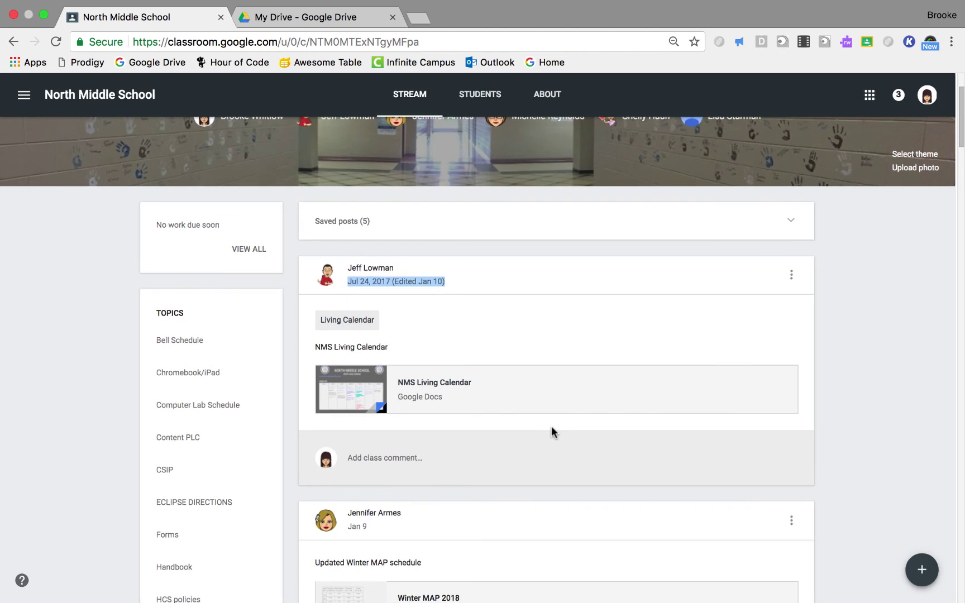
pyautogui.scroll(3, 551, 426)
# Go to the all-classes grid and open the KyGoDigital LIVE Sample card's Edit dialog, cancelling without changes
pyautogui.click(24, 94)
pyautogui.click(129, 104)
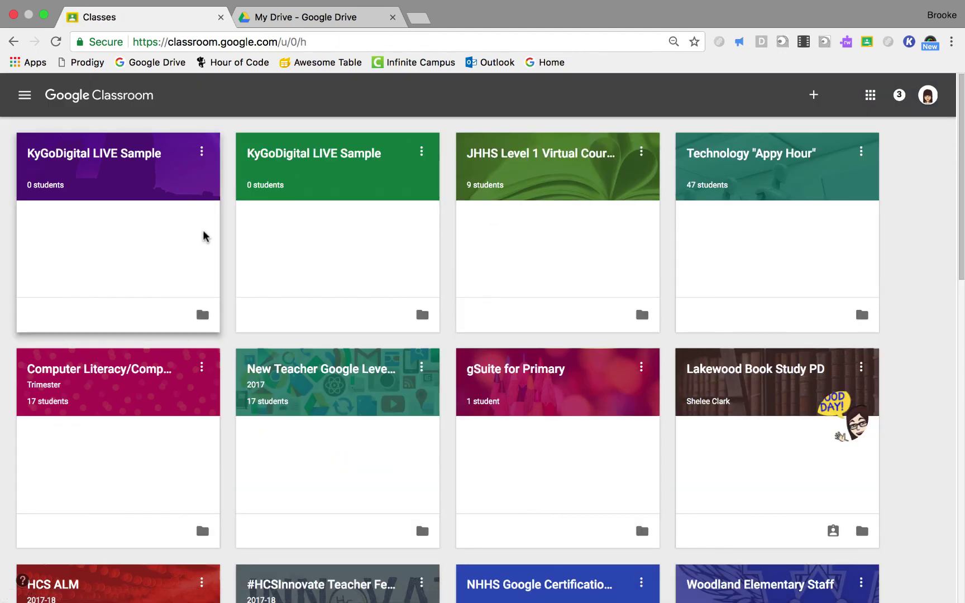
pyautogui.click(202, 152)
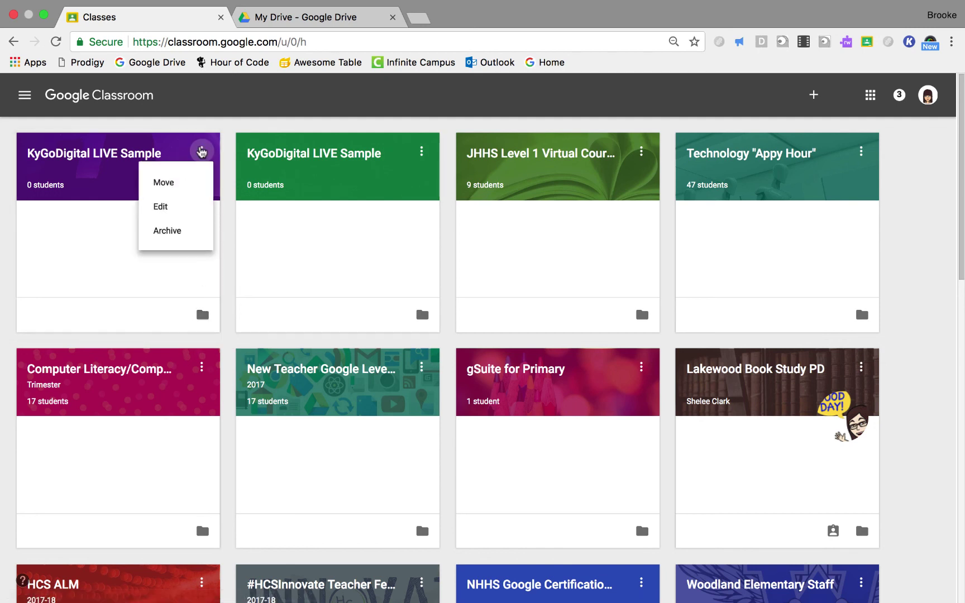
pyautogui.click(184, 208)
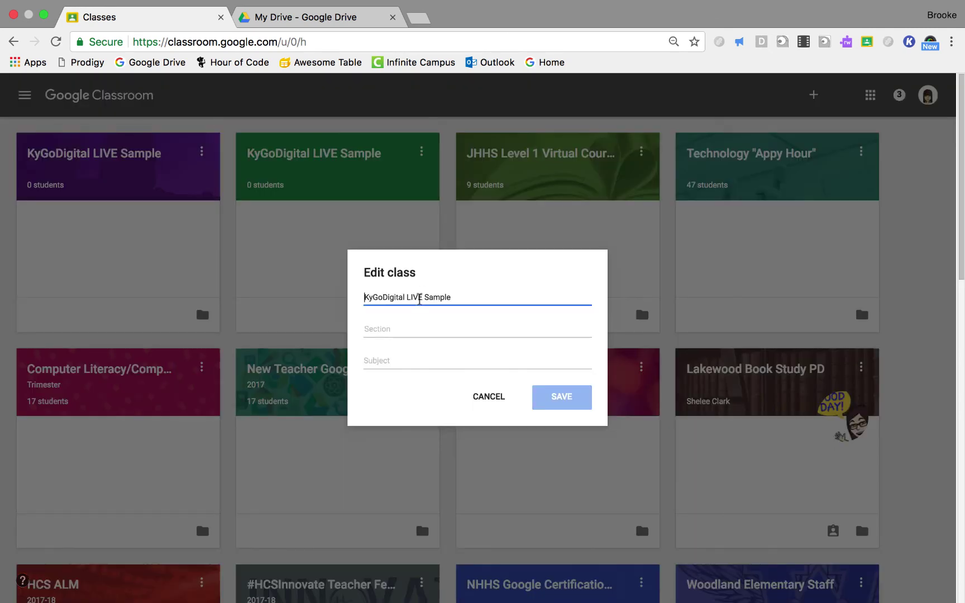
pyautogui.click(482, 408)
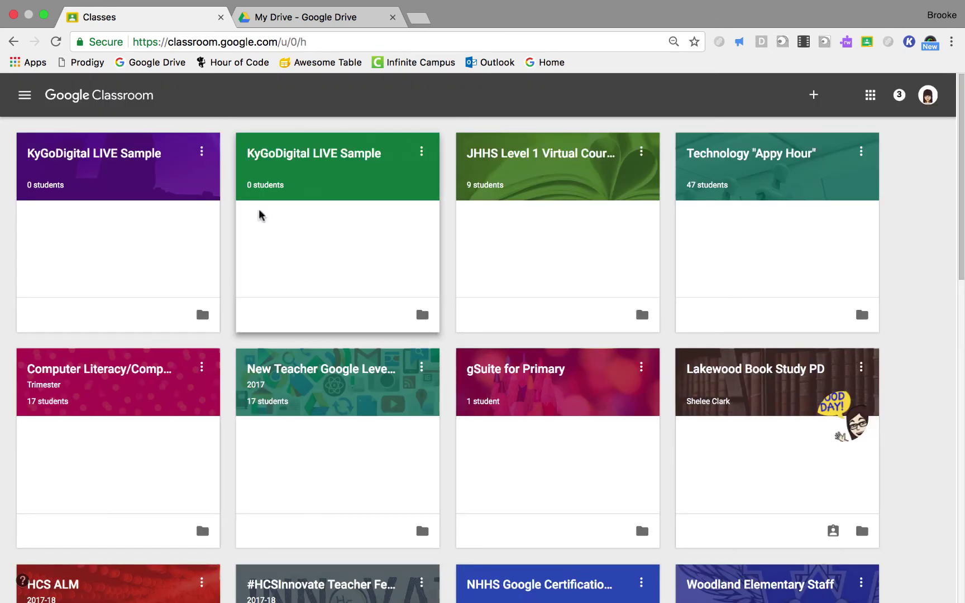
# Reopen and close the class card's options, then open the navigation drawer and scroll down its class list
pyautogui.click(202, 152)
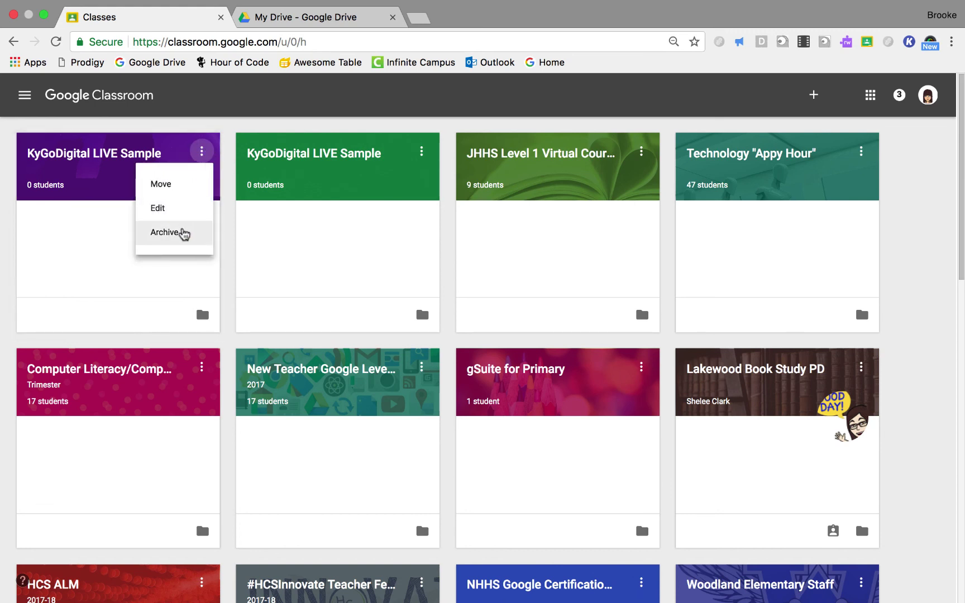
pyautogui.click(28, 96)
pyautogui.click(28, 96)
pyautogui.click(28, 96)
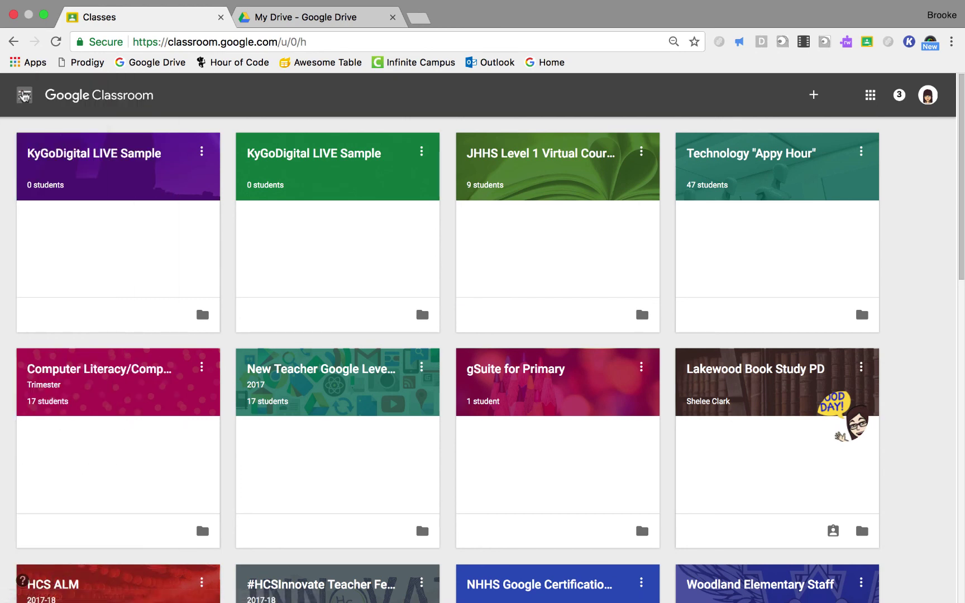
pyautogui.click(25, 97)
pyautogui.scroll(-3, 24, 308)
pyautogui.scroll(-10, 25, 309)
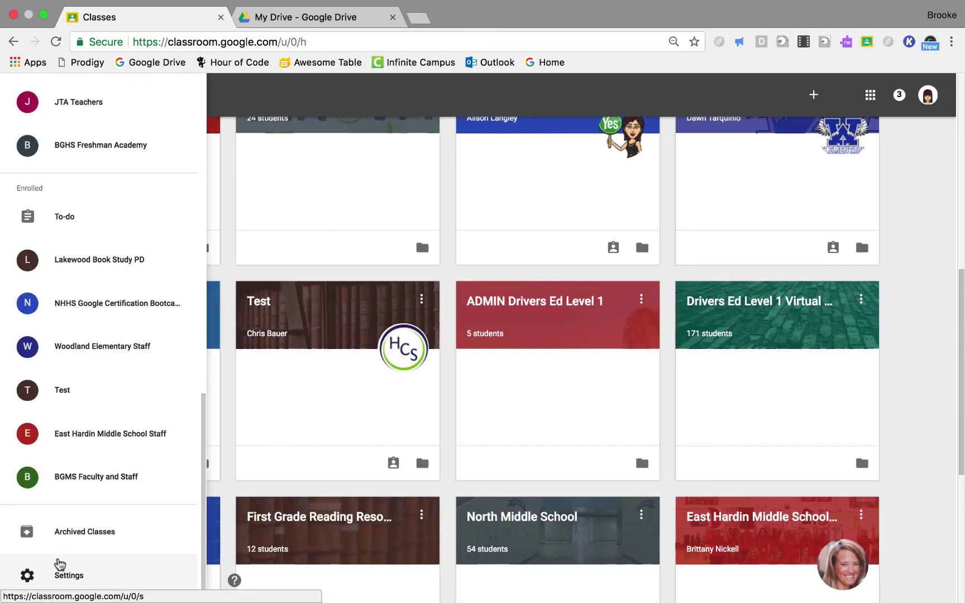
# View Archived Classes and the KyGoDigital Sample card's Move, Restore and Delete options
pyautogui.click(69, 524)
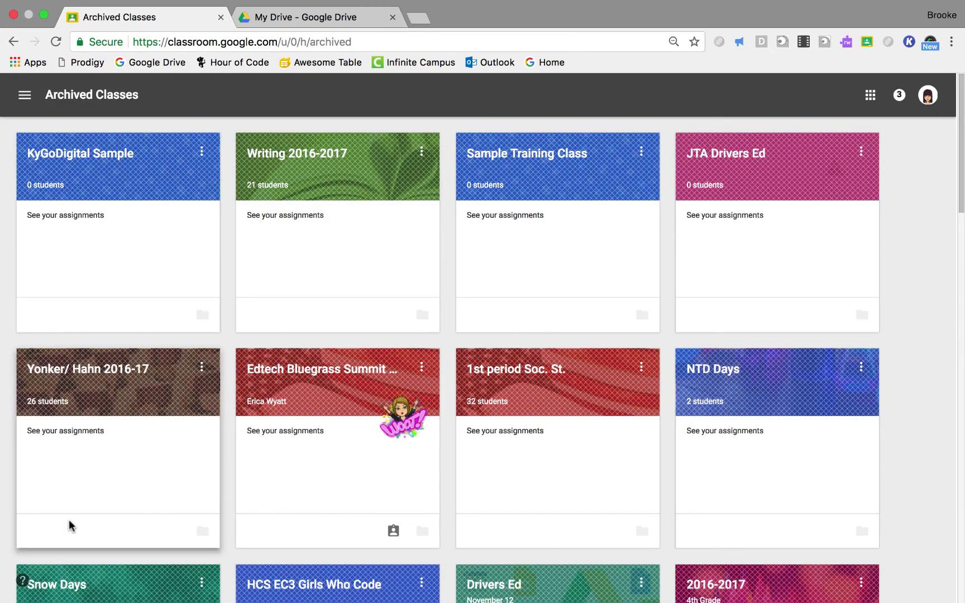
pyautogui.click(202, 151)
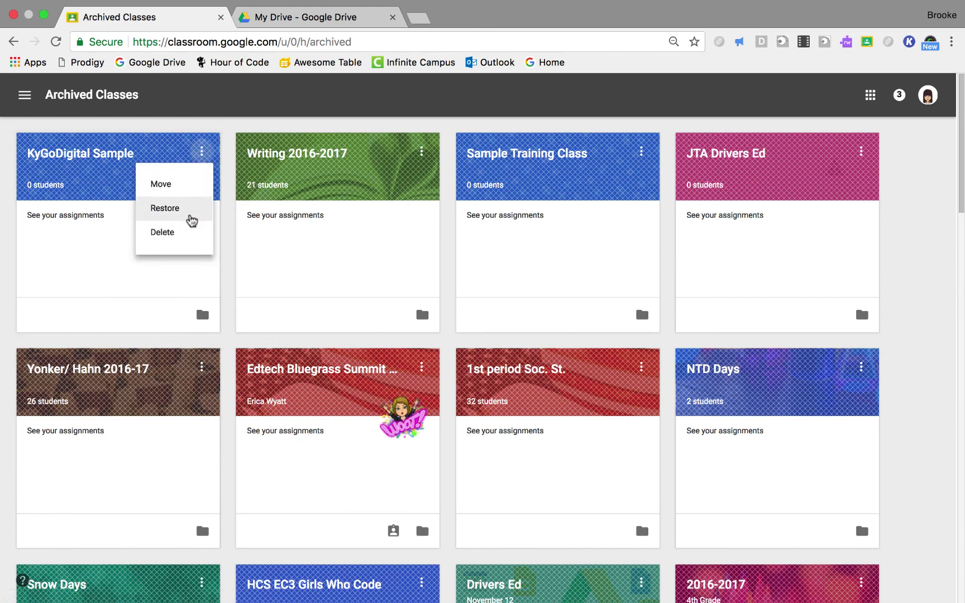
pyautogui.click(25, 96)
# Return to the main Classes page from the navigation drawer
pyautogui.click(24, 97)
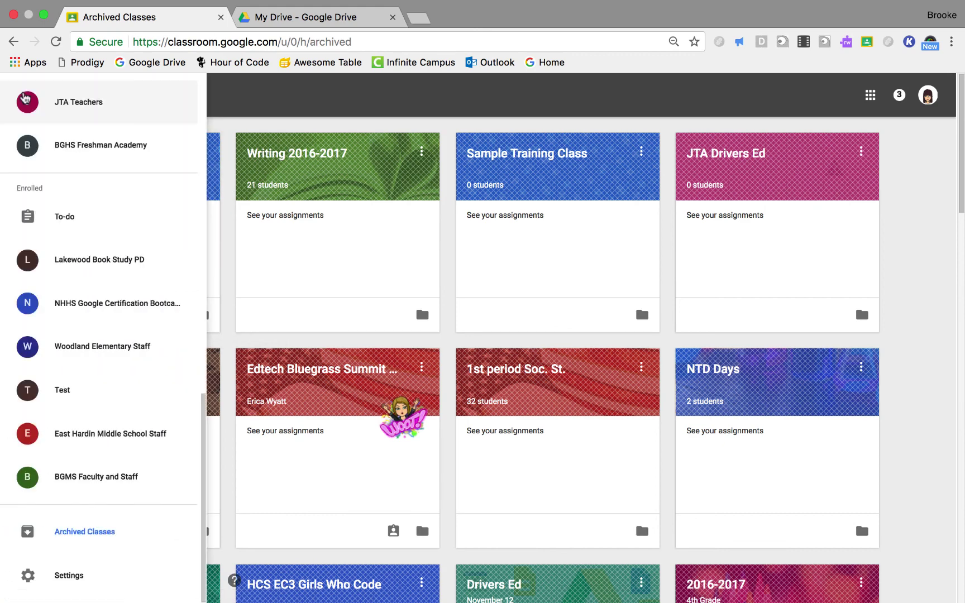
pyautogui.scroll(10, 87, 204)
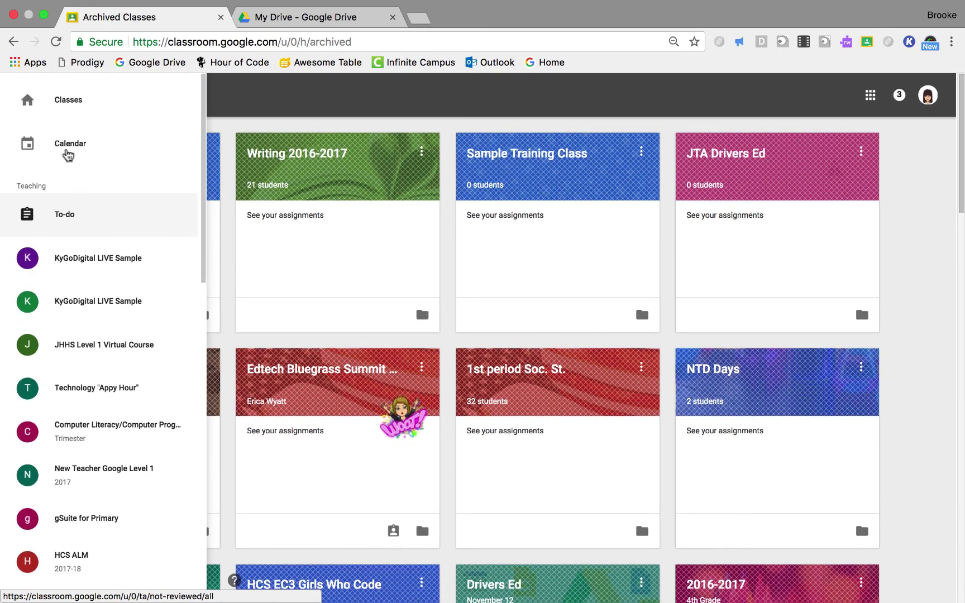
pyautogui.click(32, 109)
pyautogui.scroll(10, 149, 374)
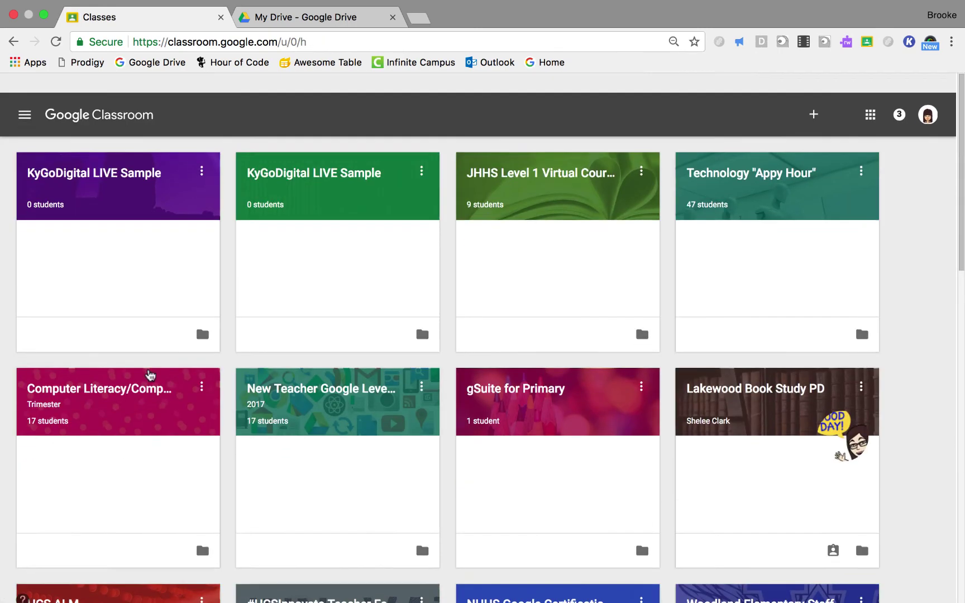